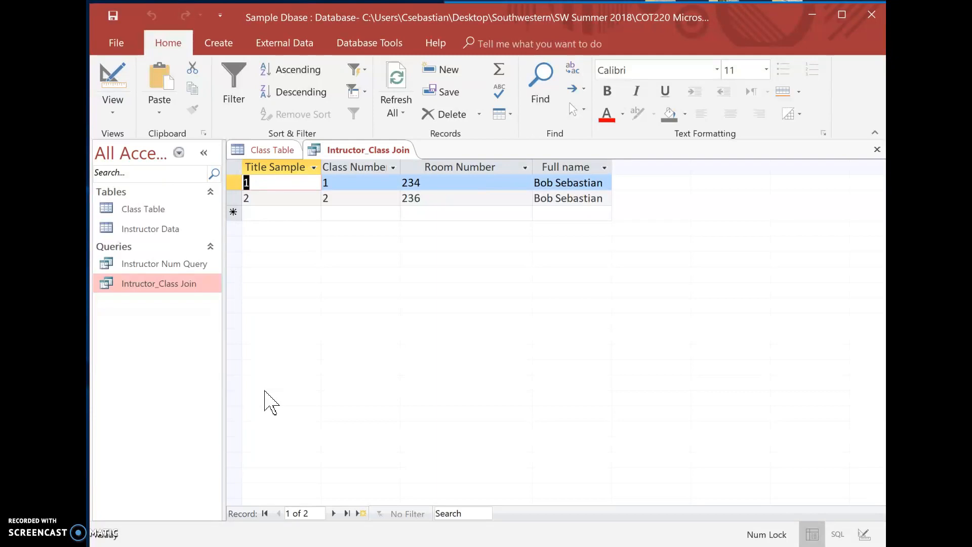
Step: Save the Intructor_Class Join query and start a Form Wizard form based on the Instructor Data table
left_click(223, 44)
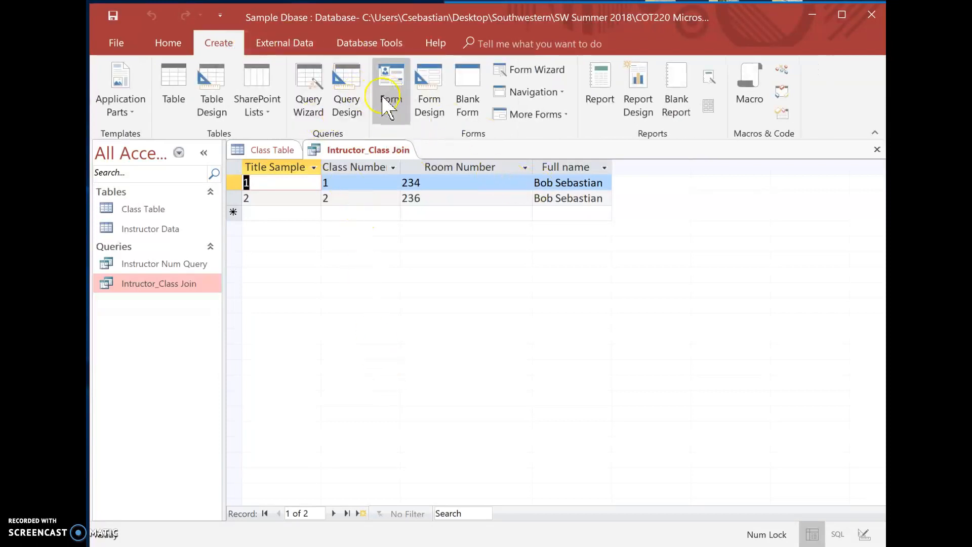
left_click(538, 76)
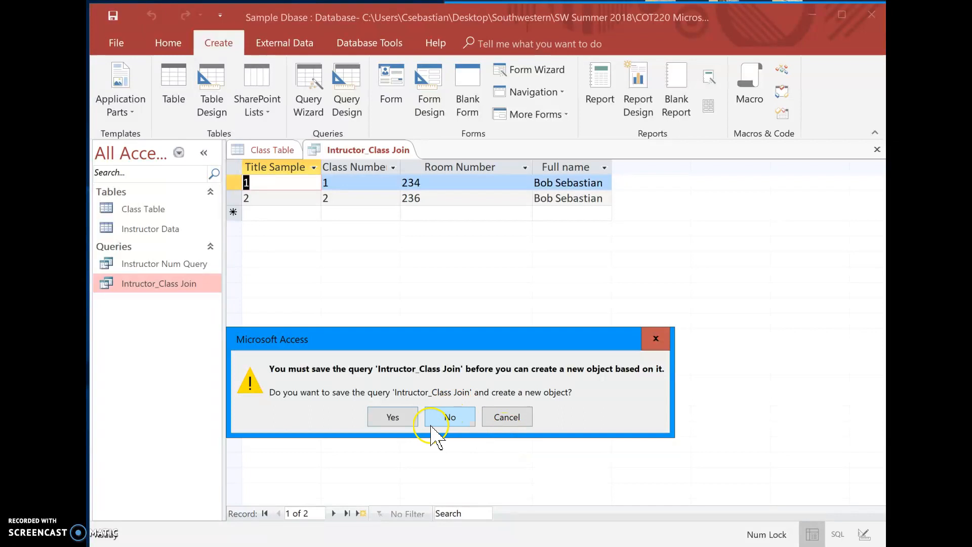
left_click(395, 416)
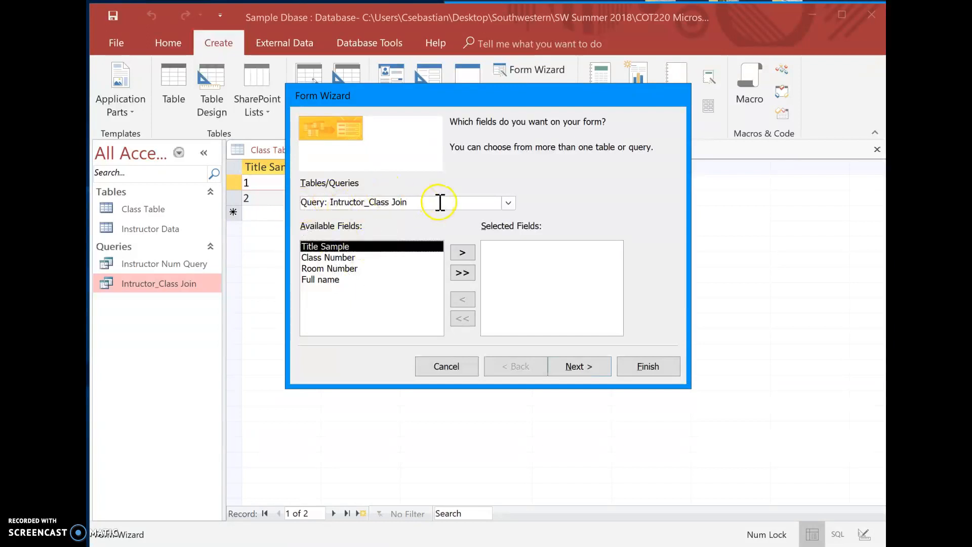
left_click(508, 203)
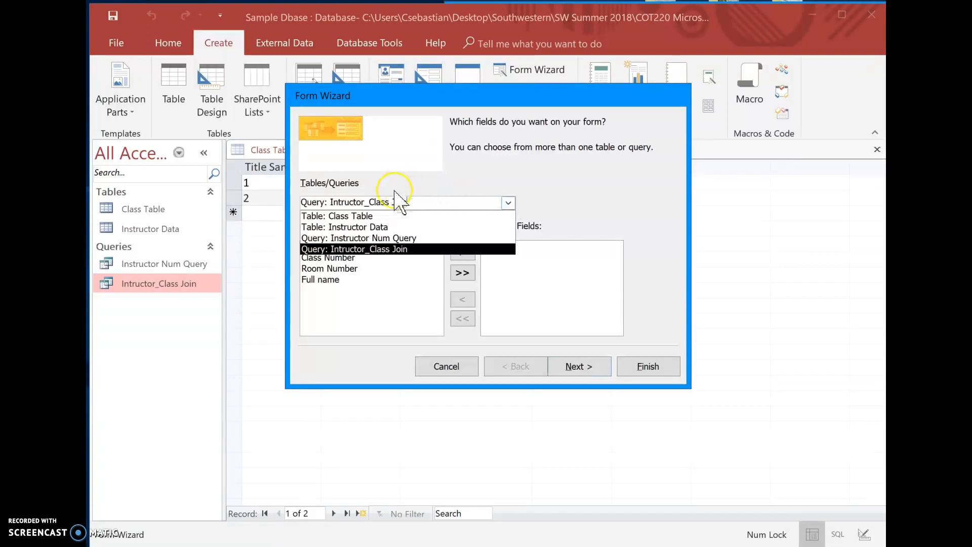
left_click(383, 228)
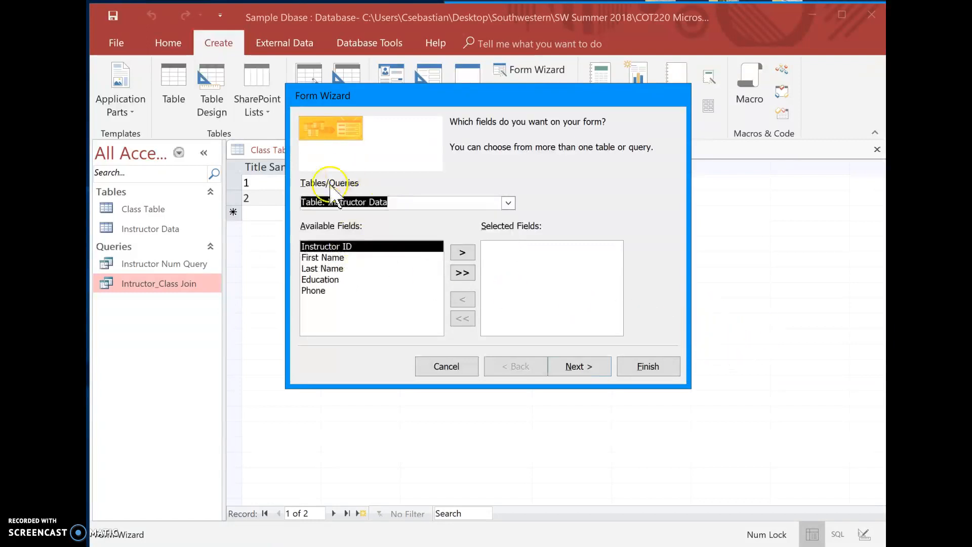
Step: Add the Instructor ID, First Name, Last Name, Education and Phone fields to the form and continue to the layout choice
left_click(463, 253)
left_click(463, 254)
left_click(463, 253)
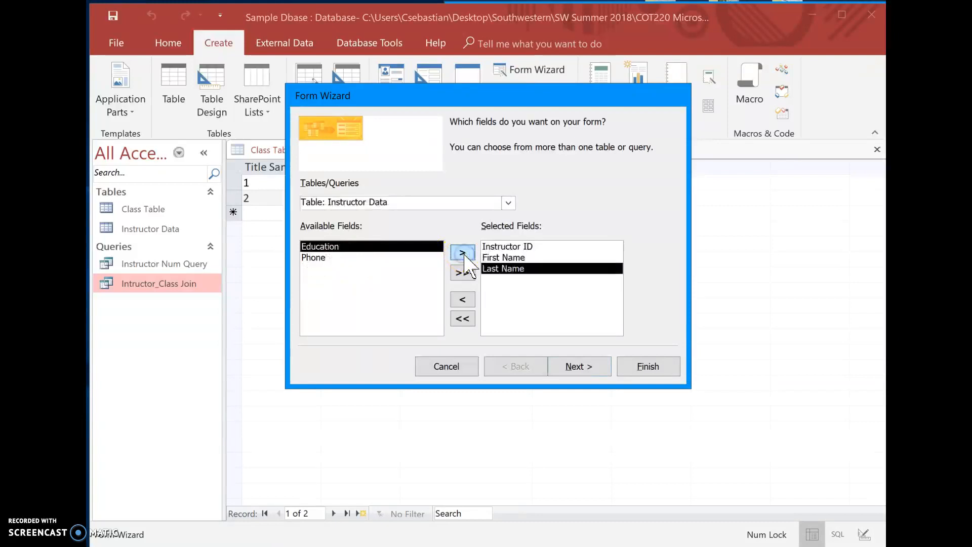
left_click(463, 254)
left_click(463, 253)
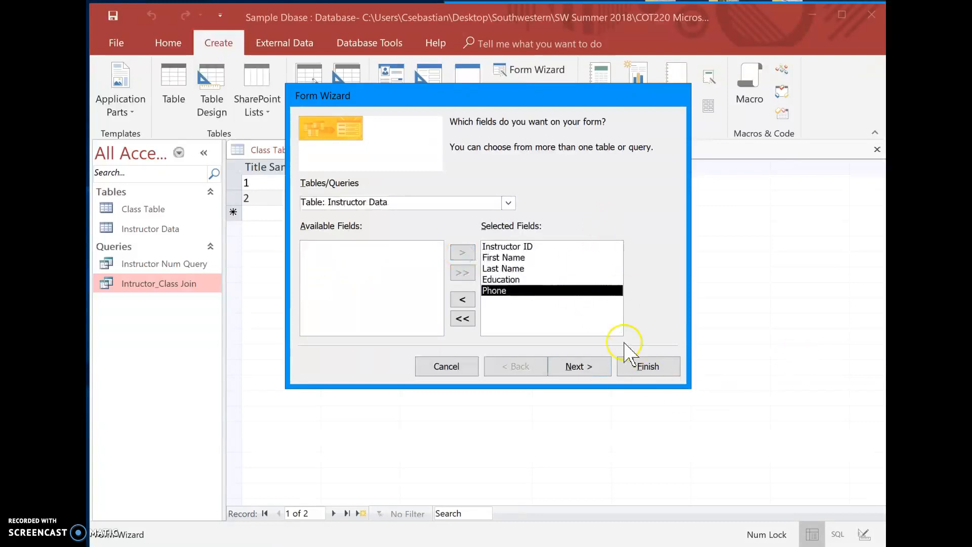
left_click(579, 366)
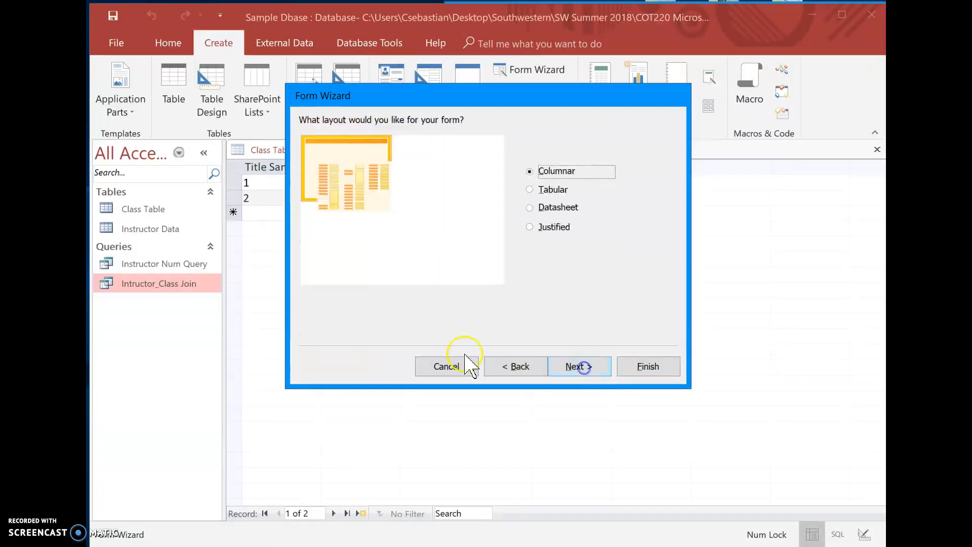
Step: Compare the Tabular and Datasheet form layouts with the Columnar one
left_click(530, 190)
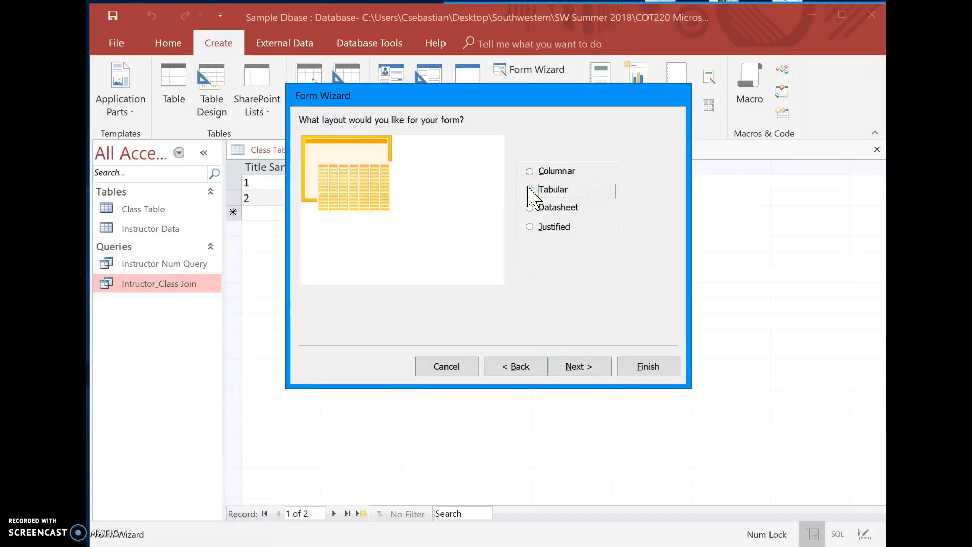
left_click(529, 171)
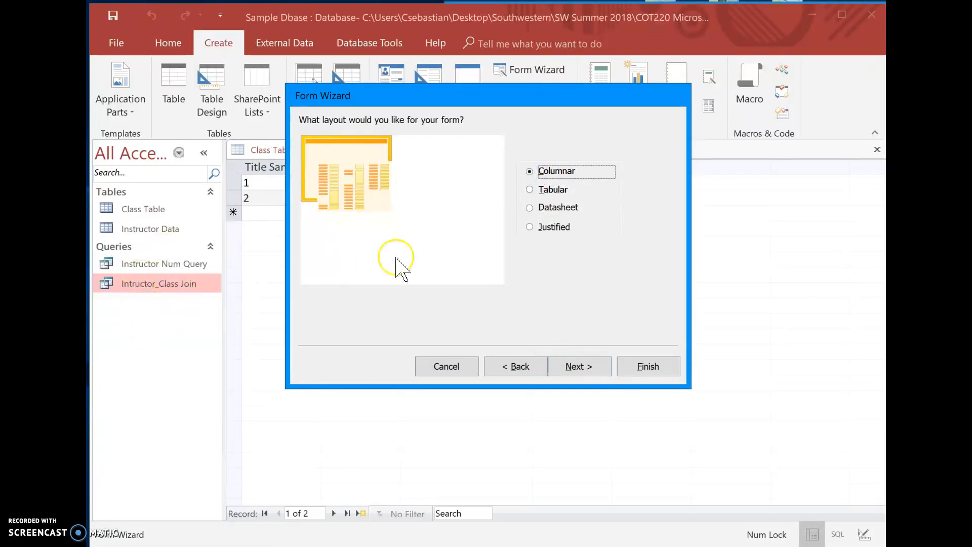
left_click(529, 208)
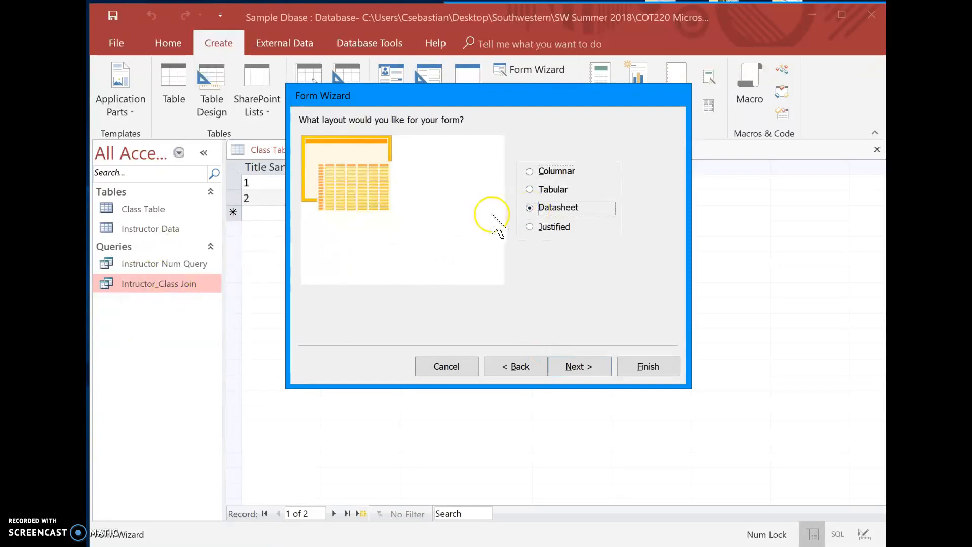
left_click(531, 171)
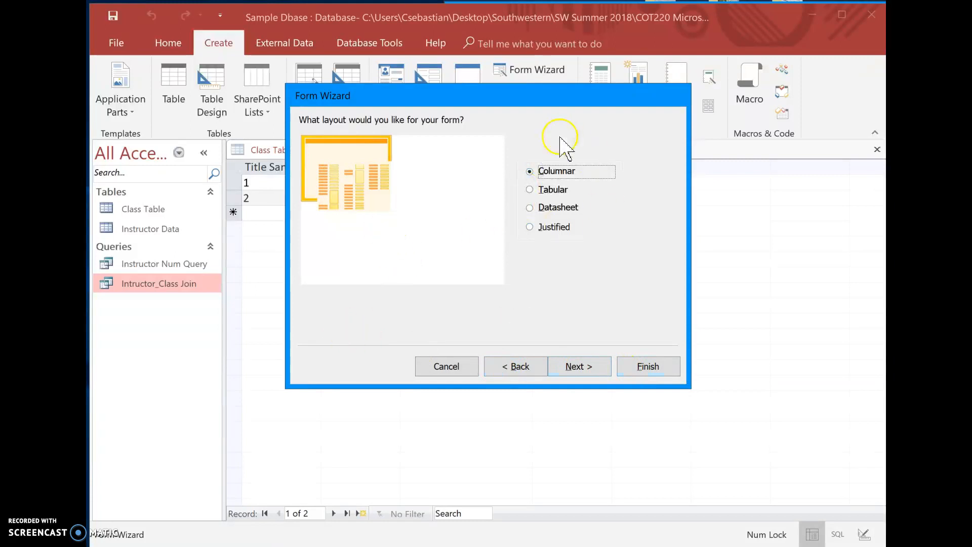
Step: Finish the wizard with the Columnar layout and the title Instructor Data, and switch the form to Design View
left_click(595, 377)
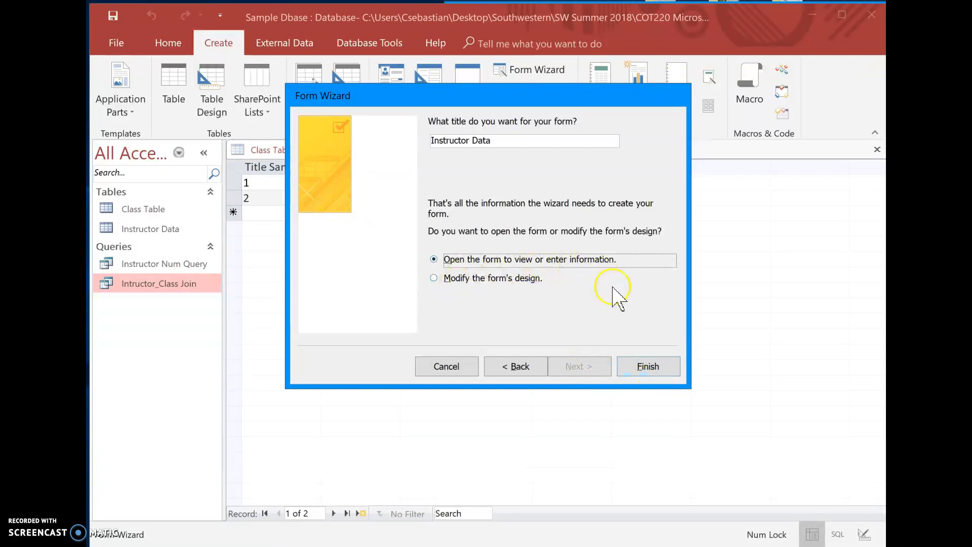
left_click(652, 367)
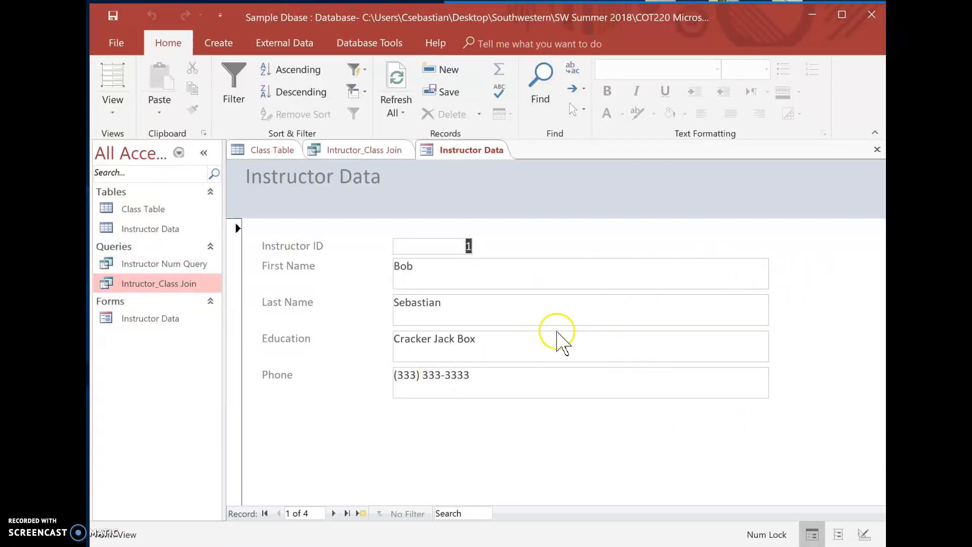
right_click(470, 152)
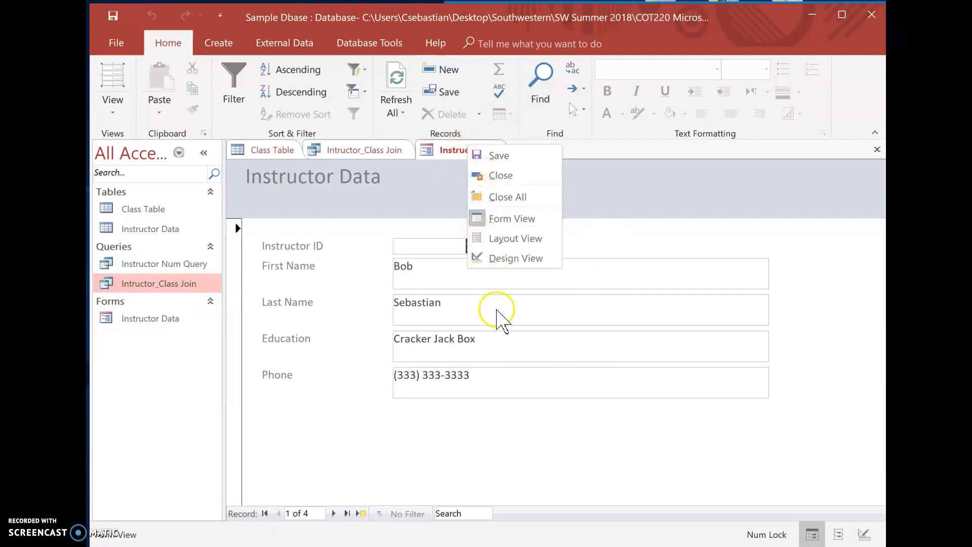
left_click(513, 259)
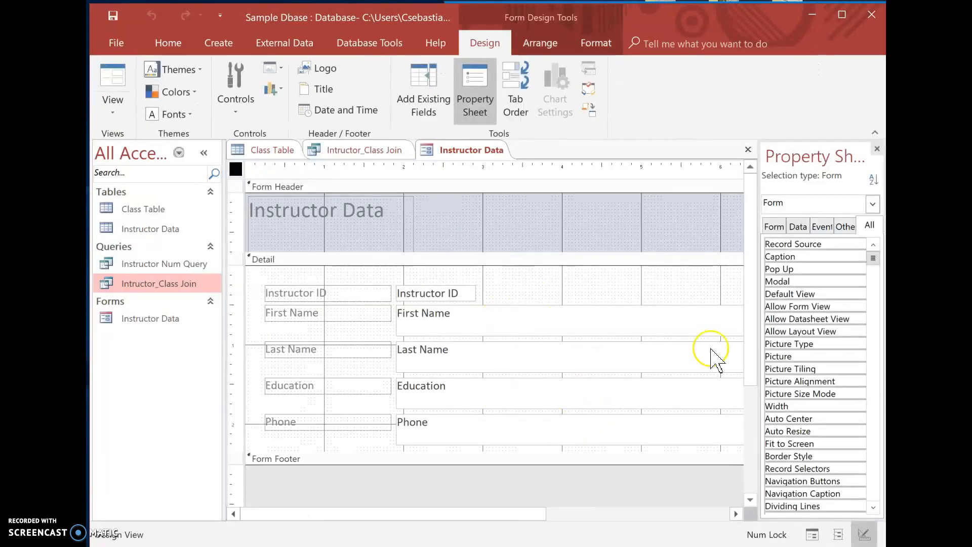
Step: Narrow the First Name, Last Name, Education and Phone text boxes to a width of about 1.76 inches each
left_click_drag(536, 516, 611, 517)
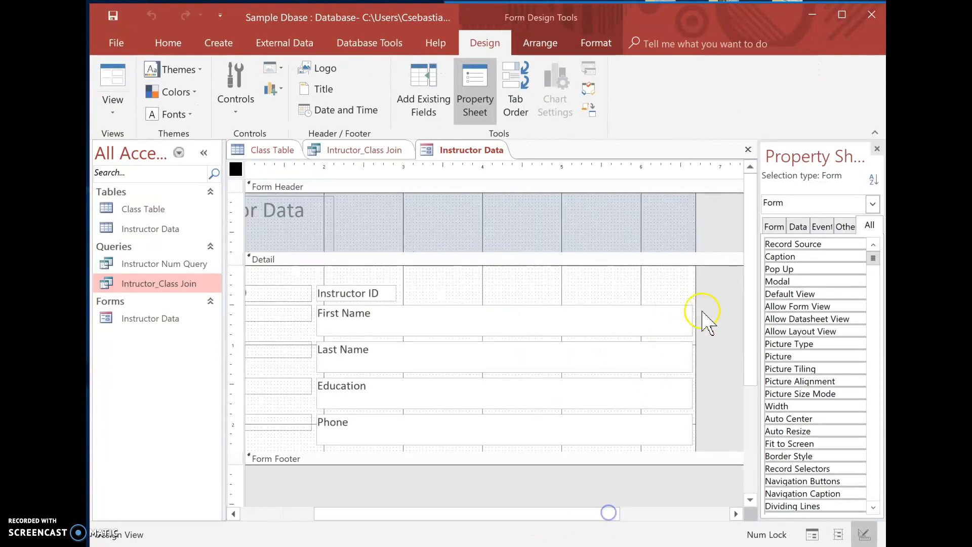
left_click_drag(694, 320, 456, 335)
left_click(690, 321)
left_click(478, 363)
left_click_drag(691, 360, 456, 364)
left_click(473, 400)
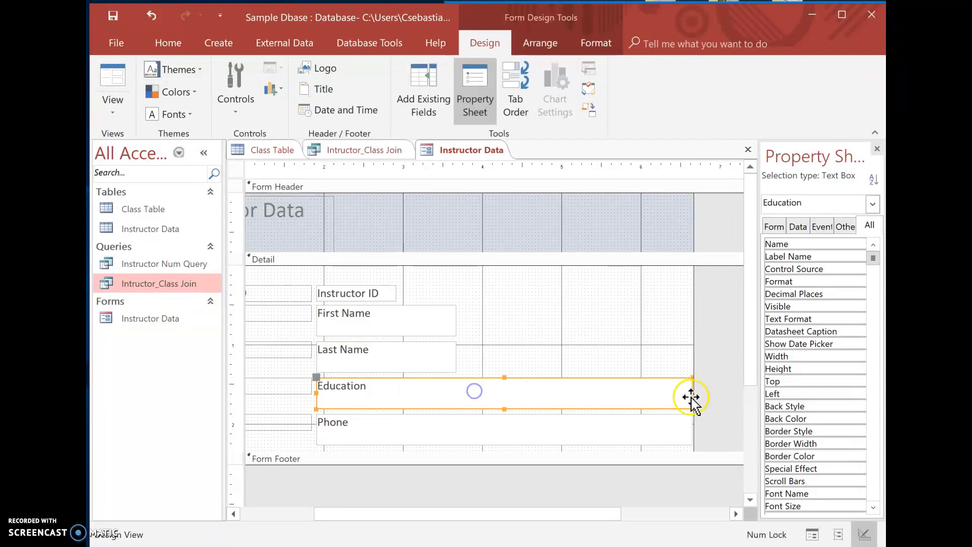
left_click_drag(692, 394, 451, 391)
left_click(547, 424)
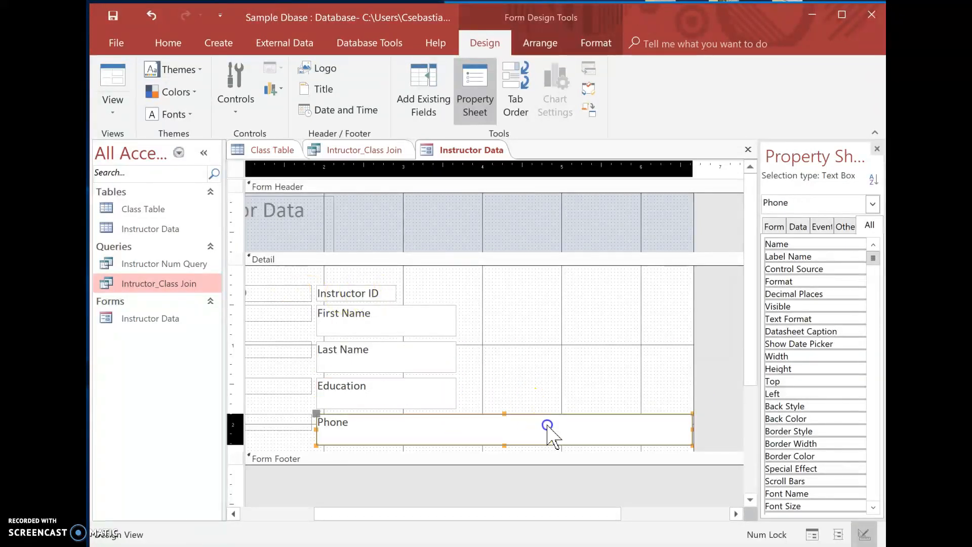
left_click_drag(691, 432, 457, 437)
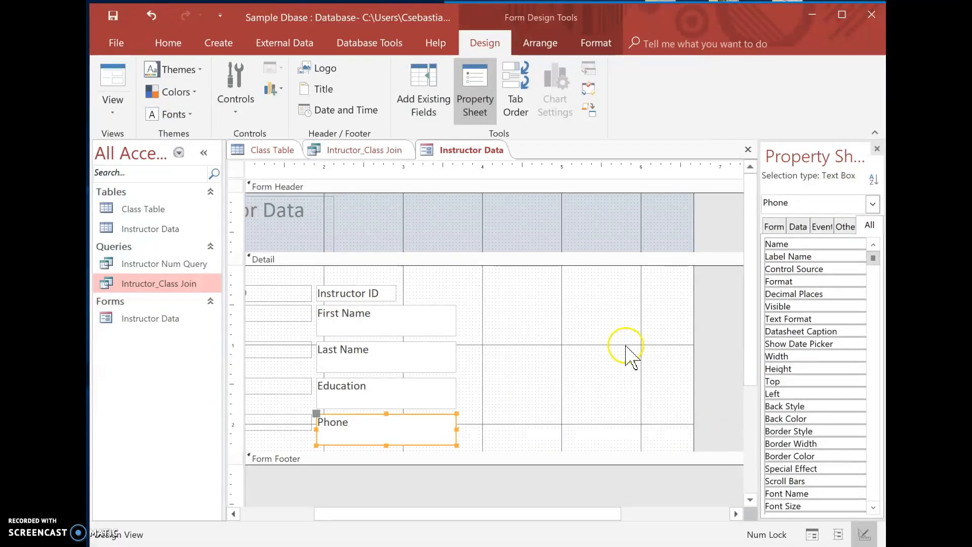
Step: Reduce the First Name and Last Name text boxes to single-line height, about 0.21 inches
left_click(589, 513)
left_click_drag(589, 512, 500, 512)
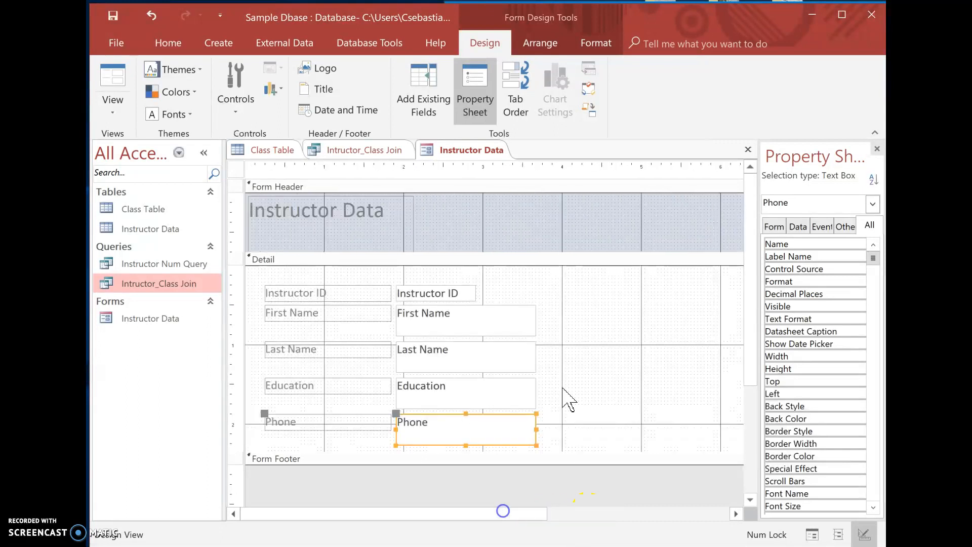
left_click(440, 326)
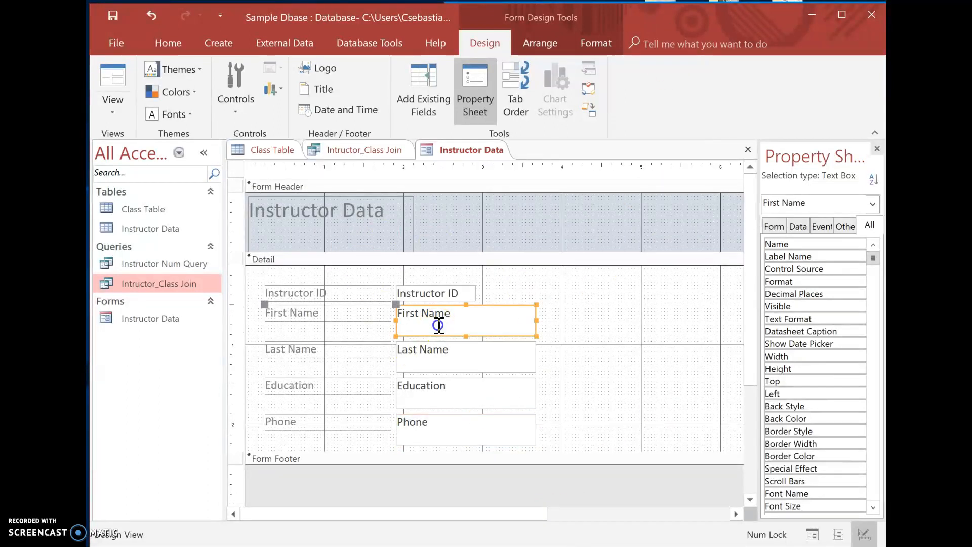
left_click(463, 331)
left_click_drag(461, 334, 461, 322)
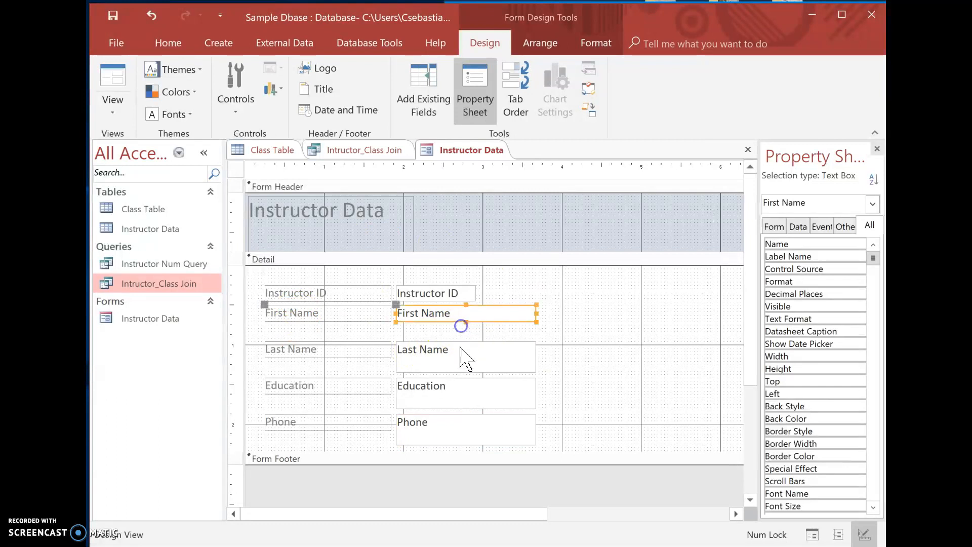
left_click(465, 364)
left_click_drag(466, 372, 463, 362)
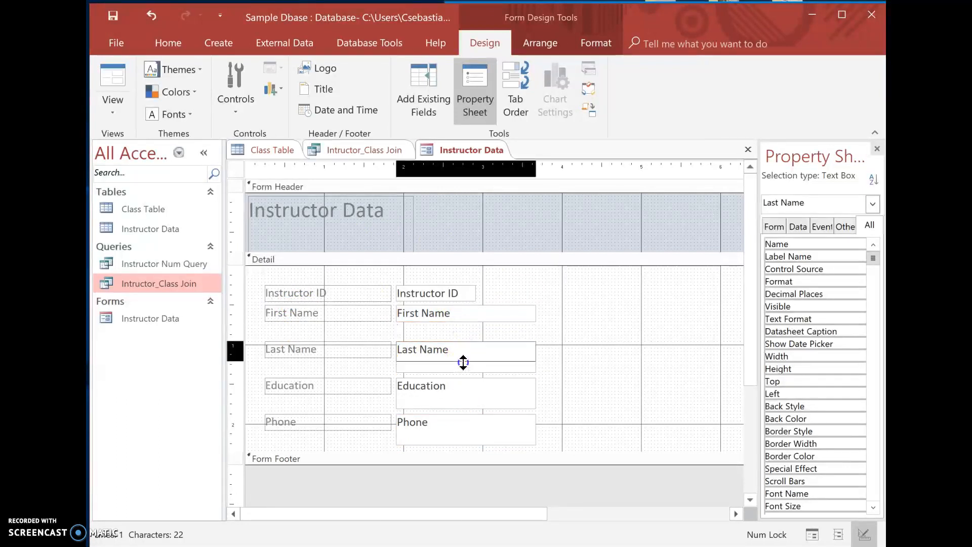
Step: Move the Last Name label and text box up directly beneath the First Name row
left_click(580, 354)
left_click_drag(558, 367, 363, 344)
left_click(674, 346)
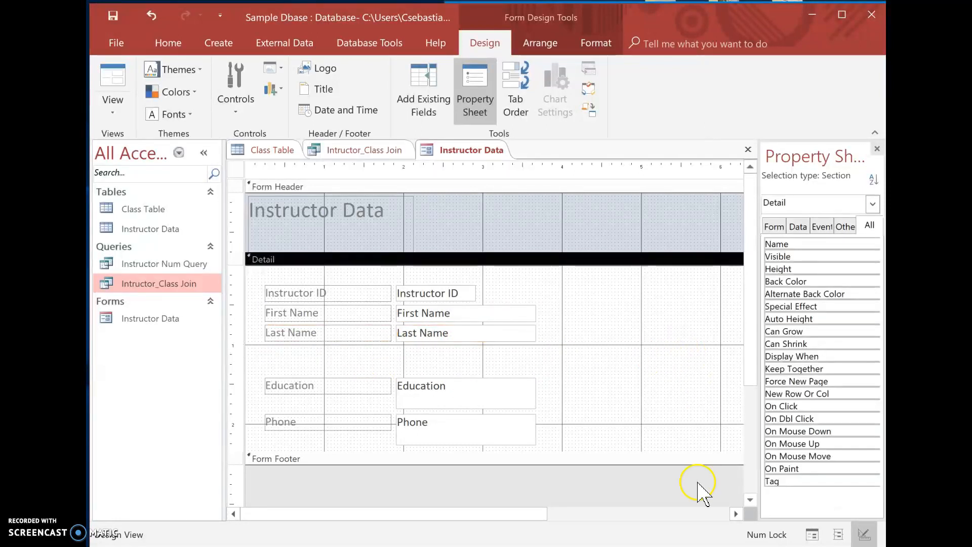
Step: Widen the property sheet and examine the First Name text box's Control Source, Format and Text Format options
left_click(515, 317)
left_click_drag(760, 341, 661, 353)
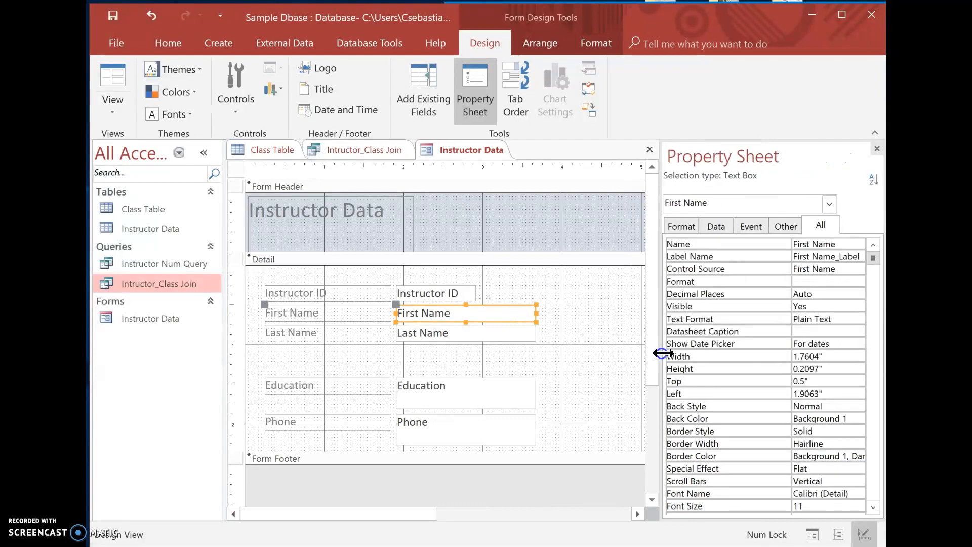
left_click(452, 316)
left_click(823, 269)
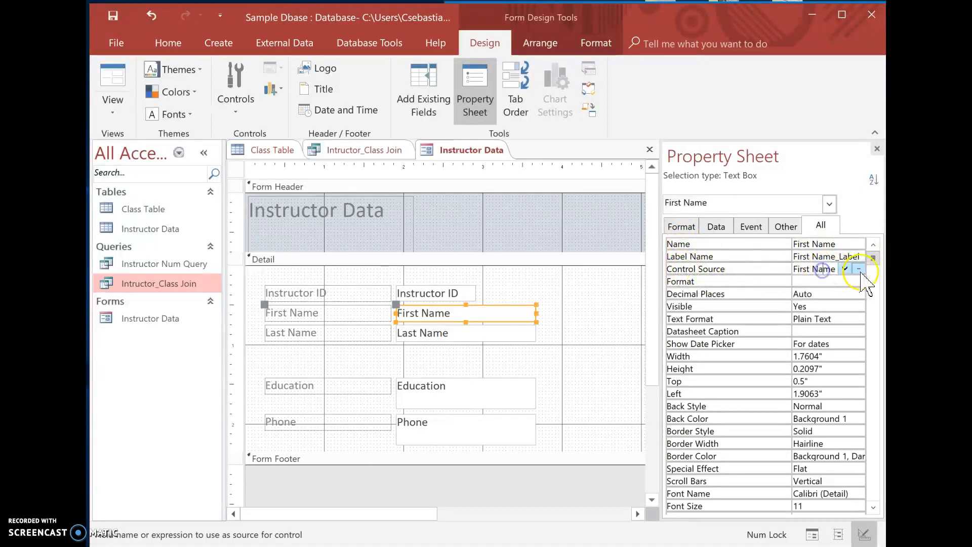
left_click(845, 269)
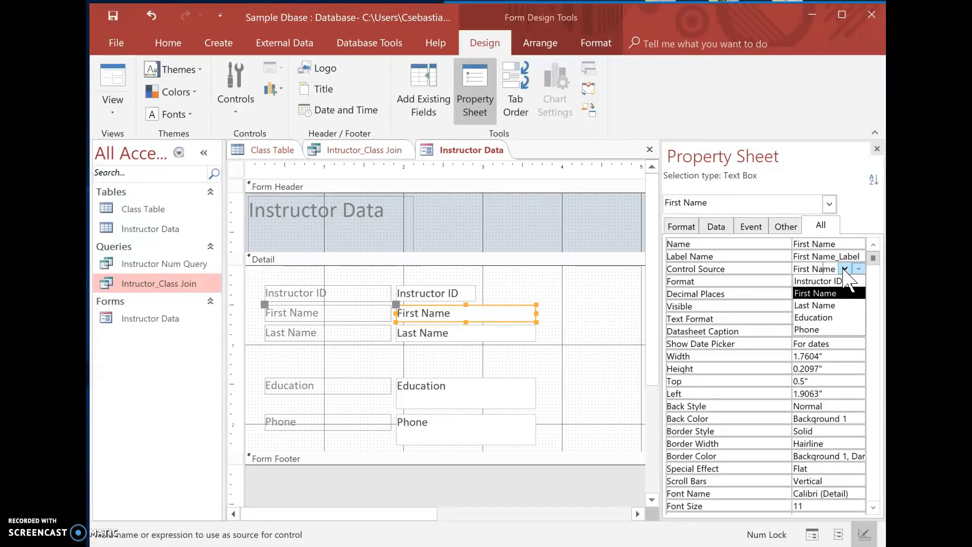
left_click(780, 280)
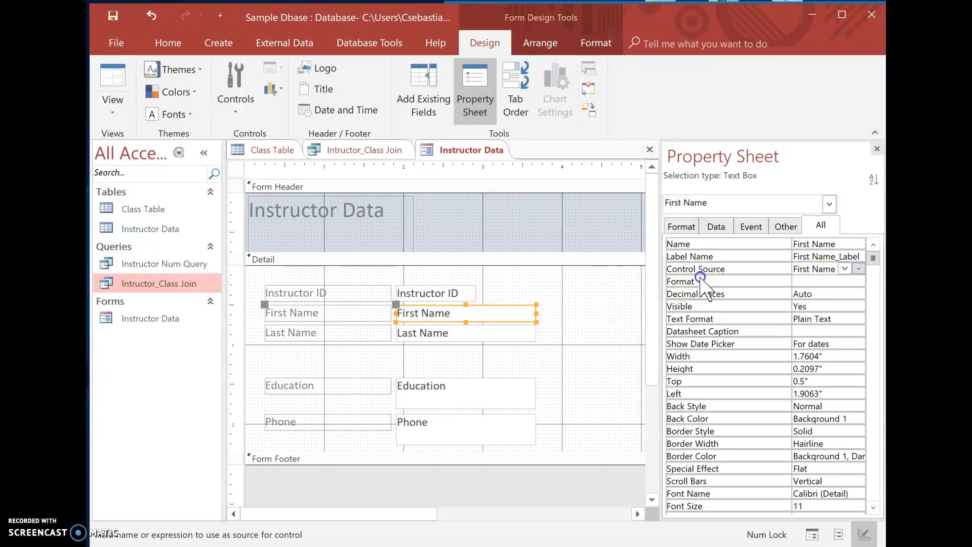
left_click(841, 282)
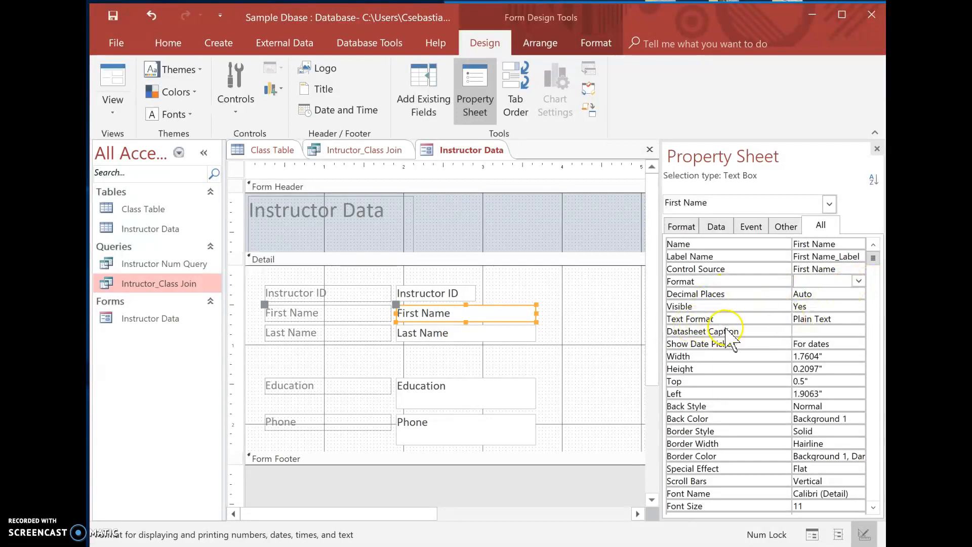
left_click(810, 319)
left_click(860, 318)
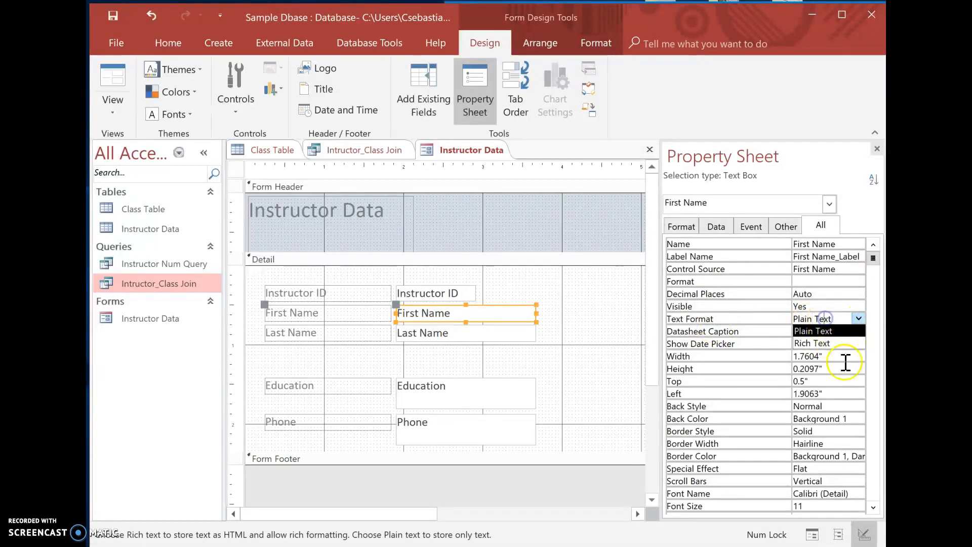
left_click(604, 386)
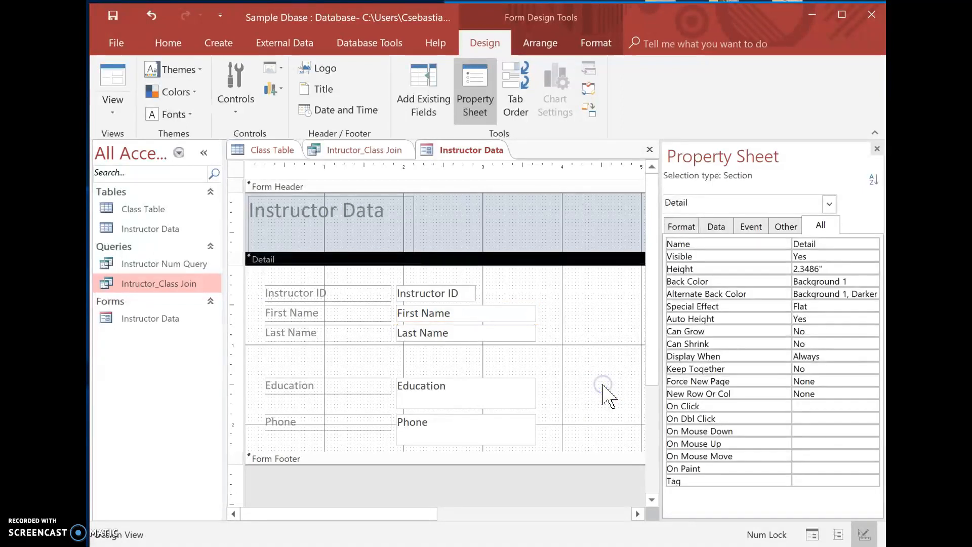
Step: Change the First Name text box's Border Color to a preset that blends into the white form background
left_click(461, 314)
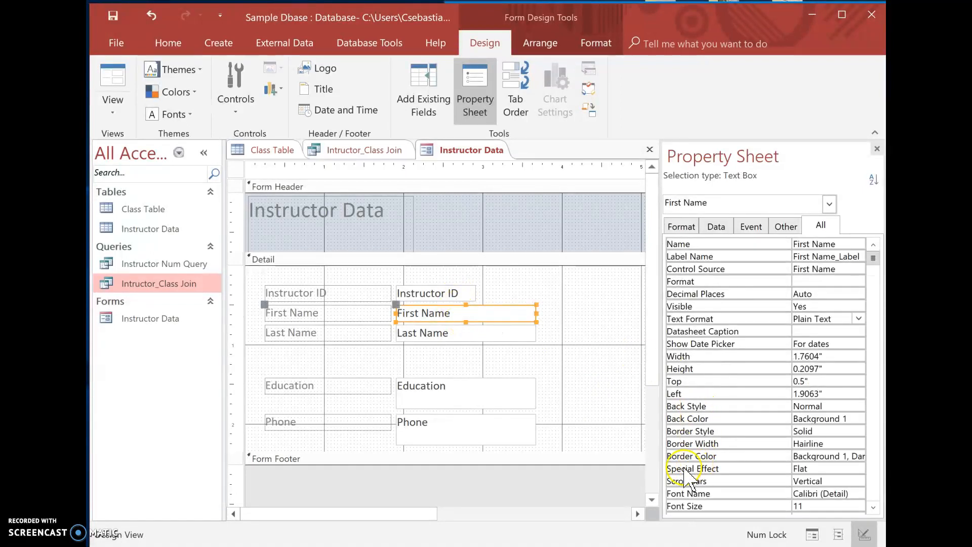
left_click(833, 454)
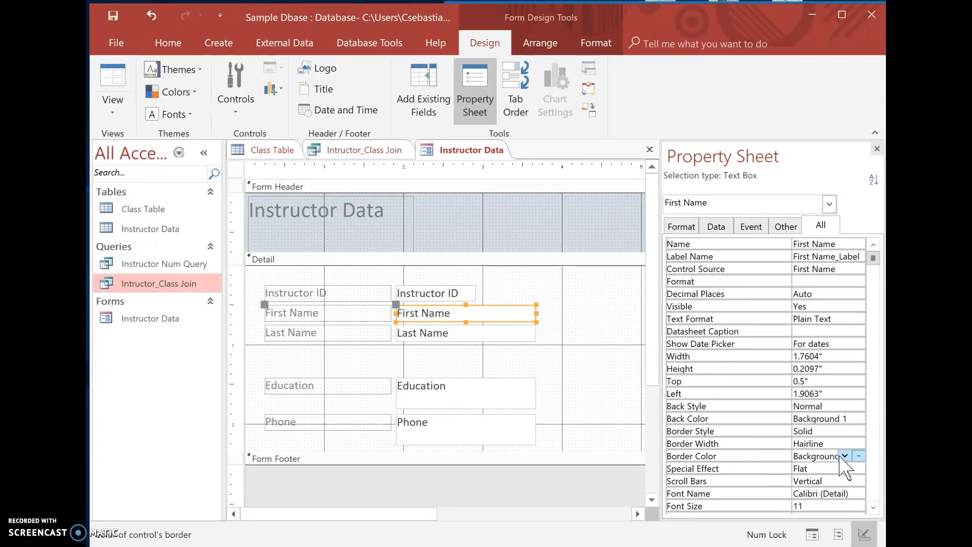
left_click(847, 456)
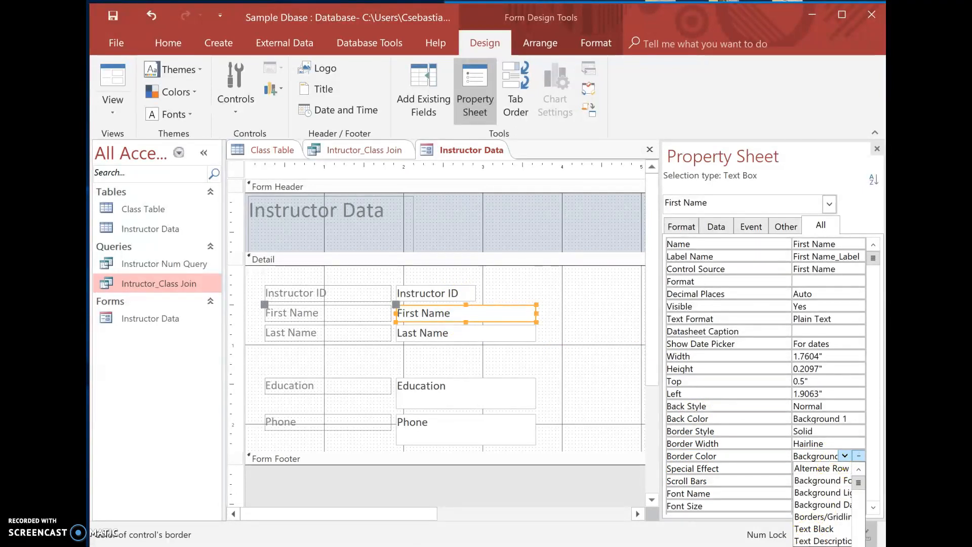
left_click(814, 528)
left_click(600, 311)
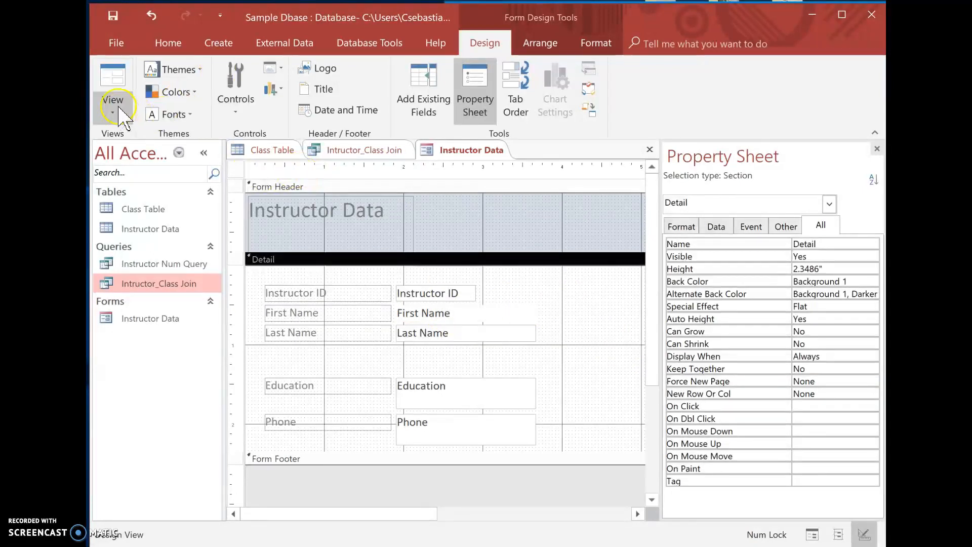
Step: Preview the Instructor Data form in Form View to check the First Name border, and return to Design View
left_click(114, 86)
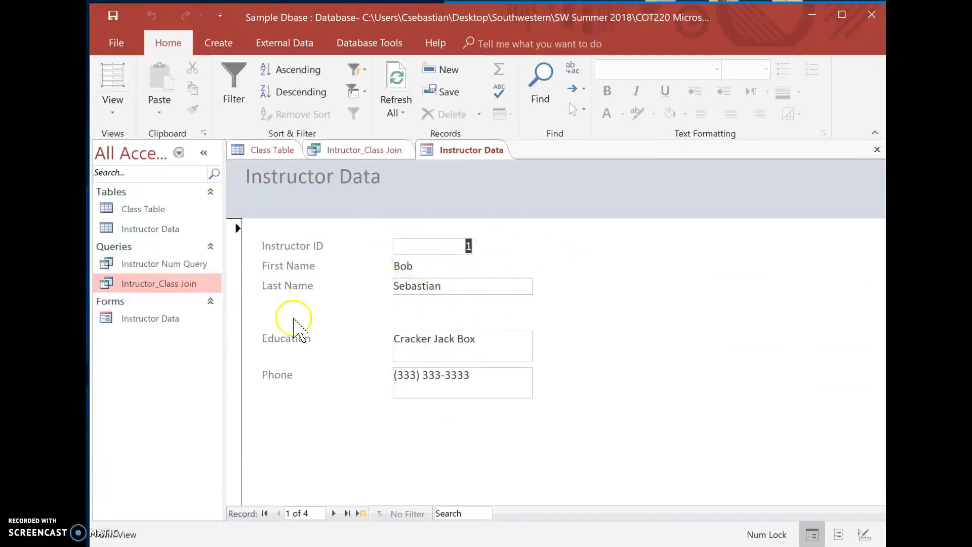
right_click(461, 149)
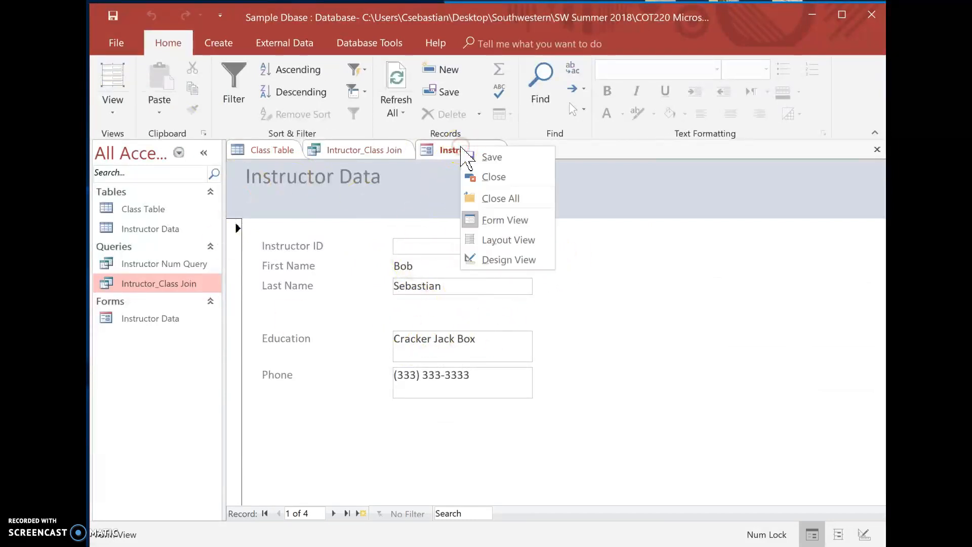
left_click(507, 260)
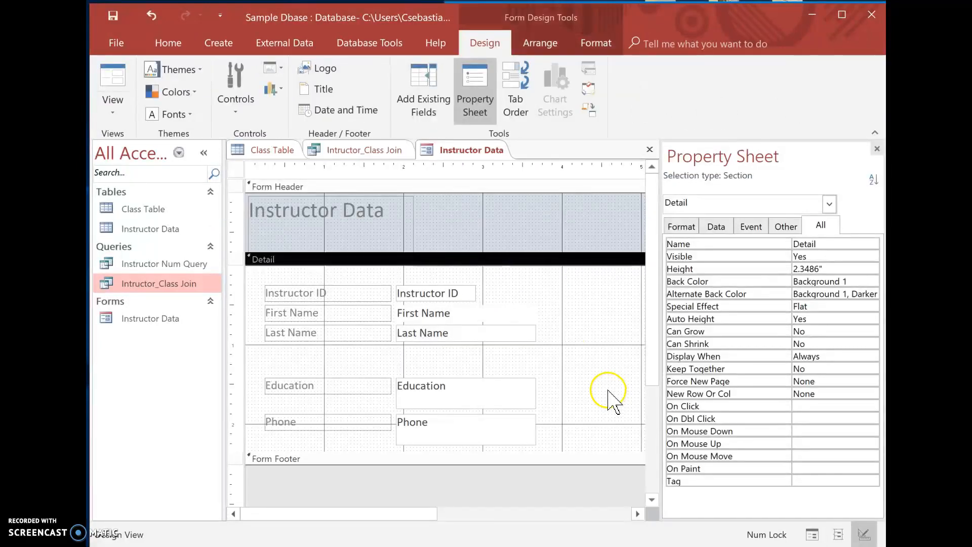
Step: Switch the Instructor Data form to Form View and start a new blank record
left_click(112, 78)
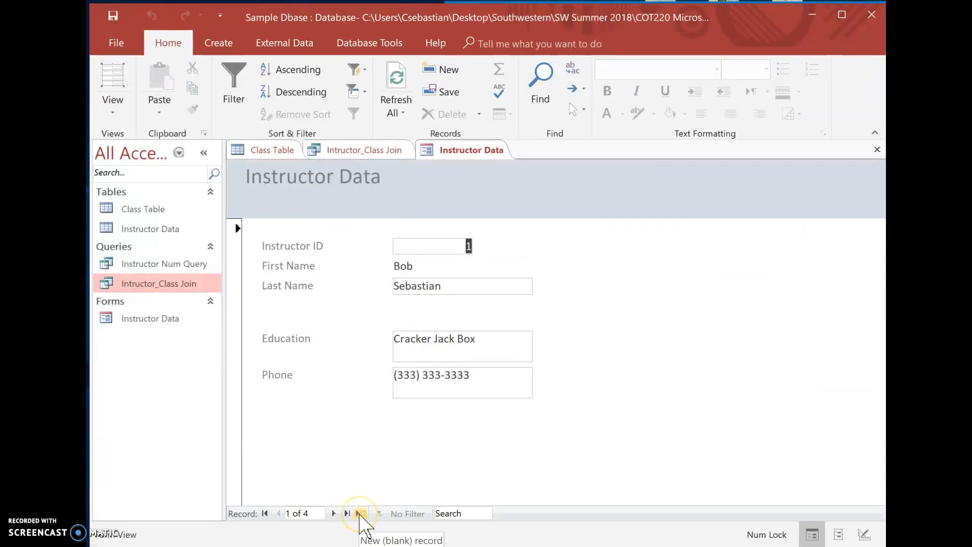
left_click(361, 513)
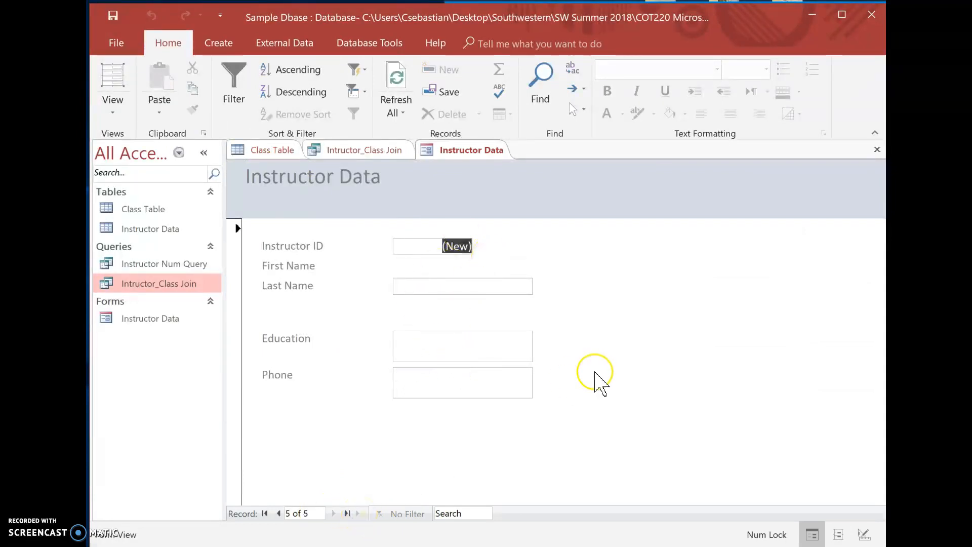
key("5")
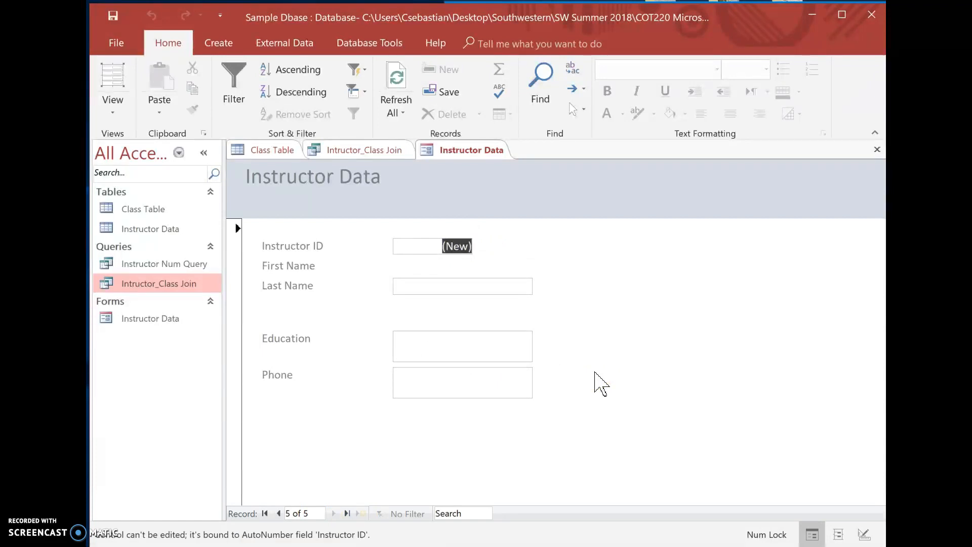
Step: Fill in the new record's First Name, Last Name and Phone with the instructor's details, and enter Yes as Education
left_click(442, 288)
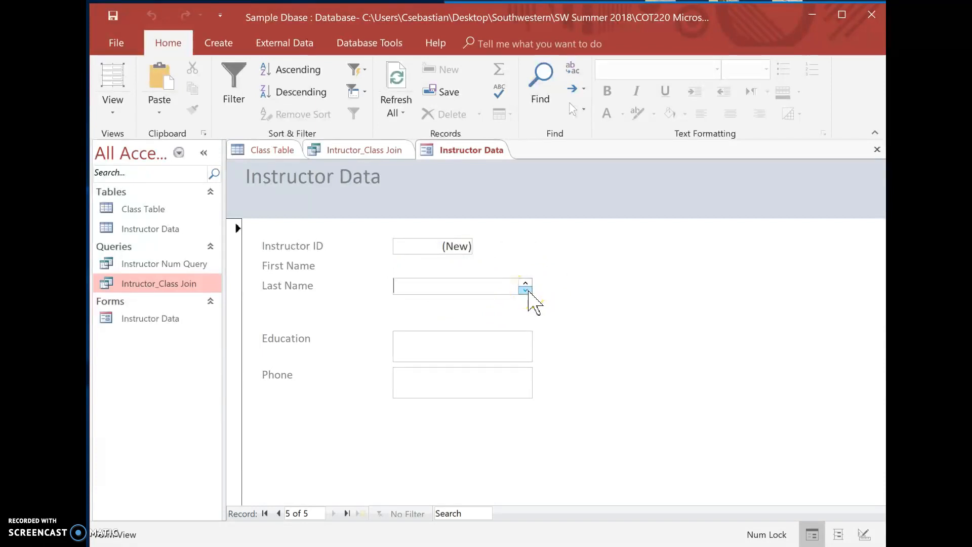
left_click(450, 271)
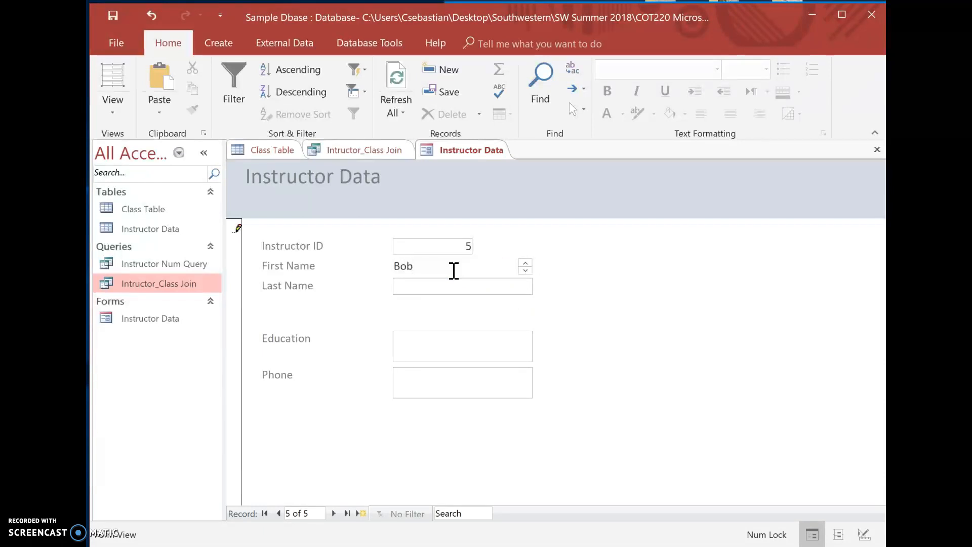
left_click(468, 290)
left_click(461, 343)
left_click(450, 384)
left_click(406, 375)
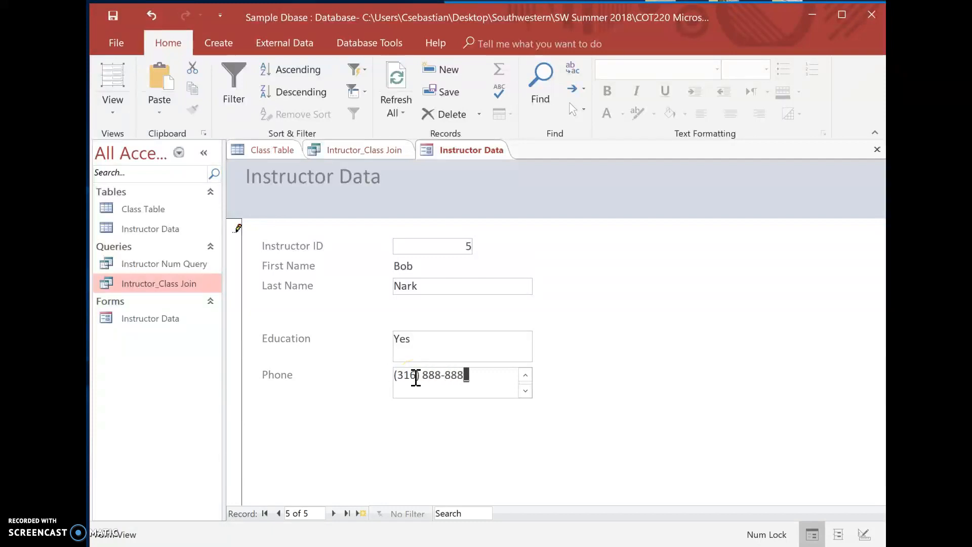
Step: Go to the previous record and back, and open the Instructor Data table to check for the new record
left_click(279, 514)
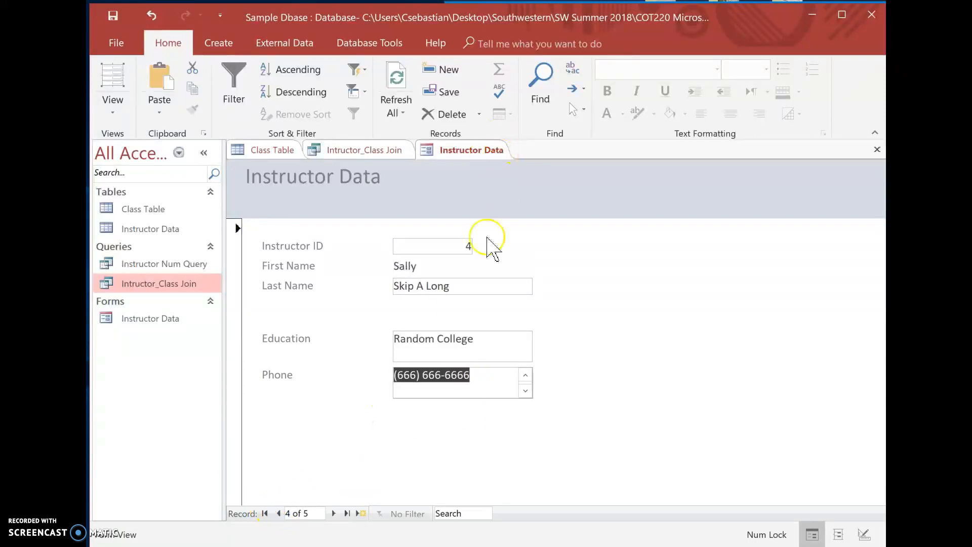
left_click(332, 514)
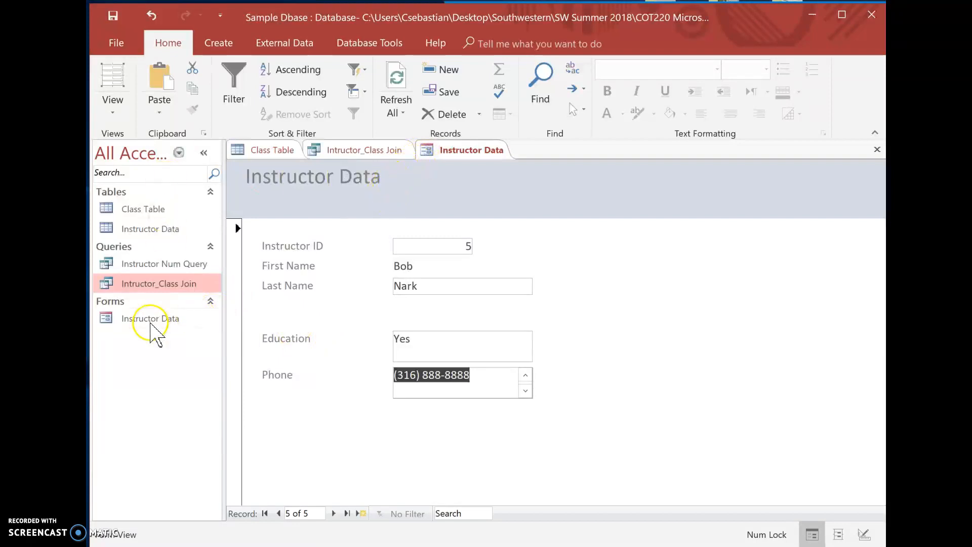
left_click(152, 232)
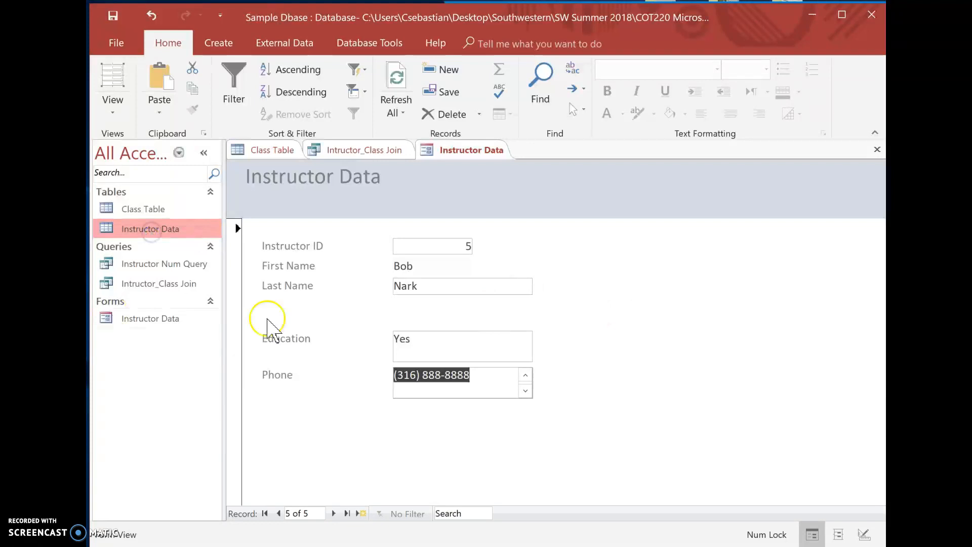
double_click(172, 229)
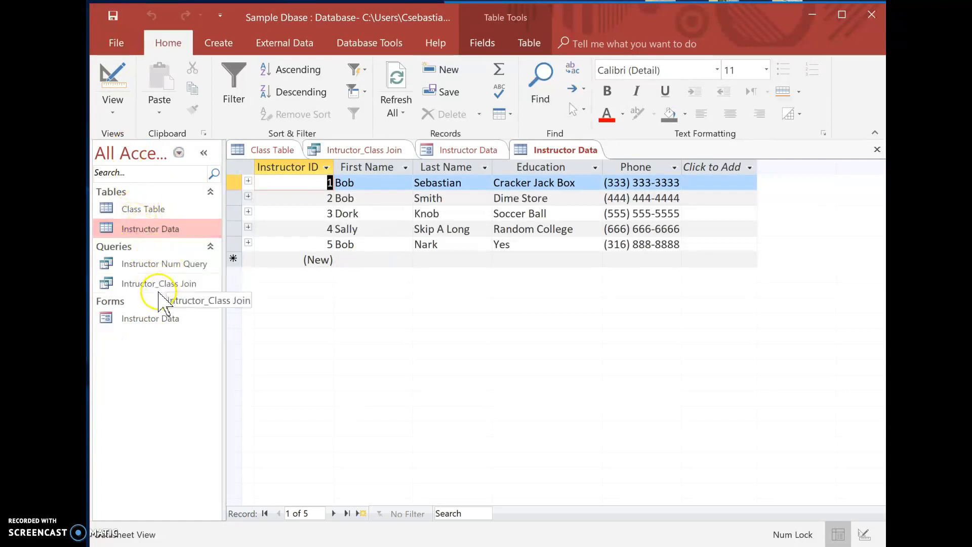
Step: Run the Instructor Num Query for instructor number 5
left_click(178, 267)
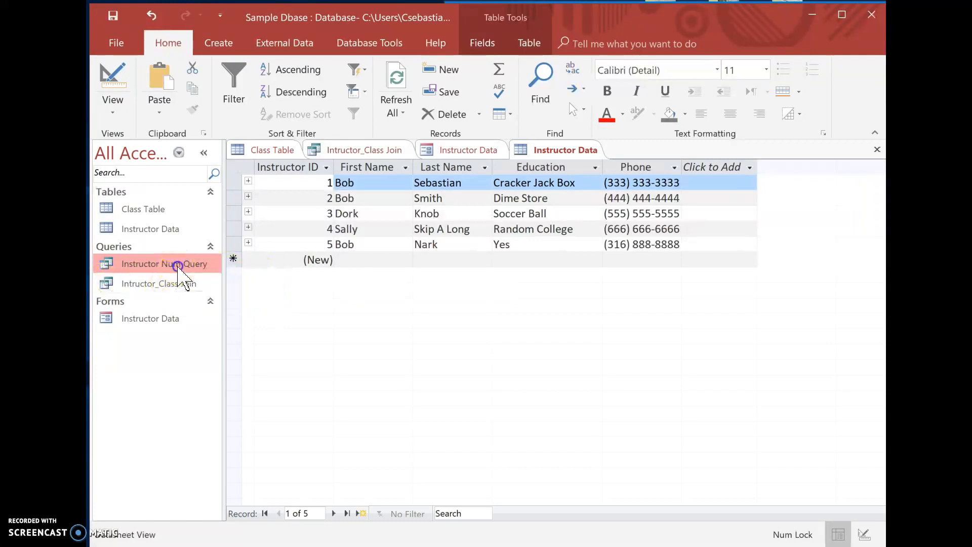
double_click(178, 264)
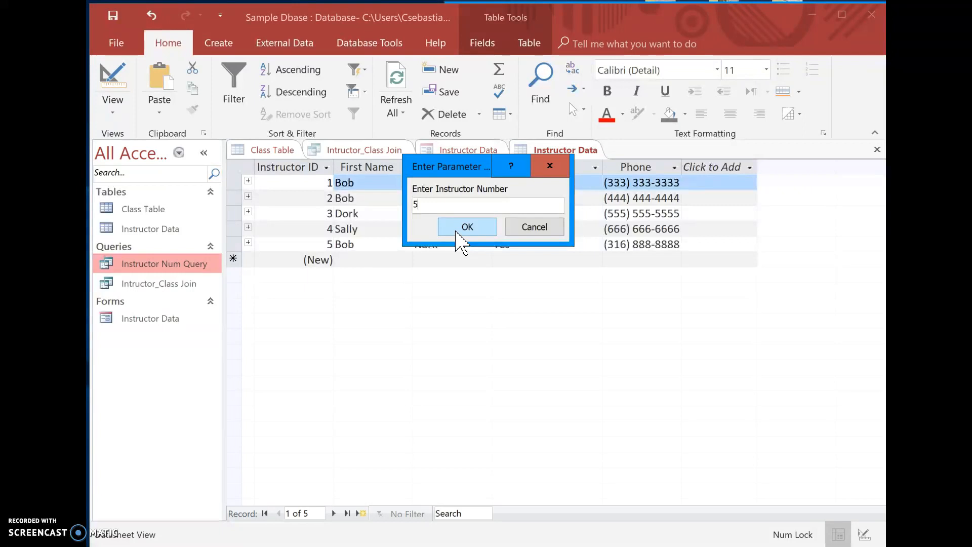
left_click(466, 227)
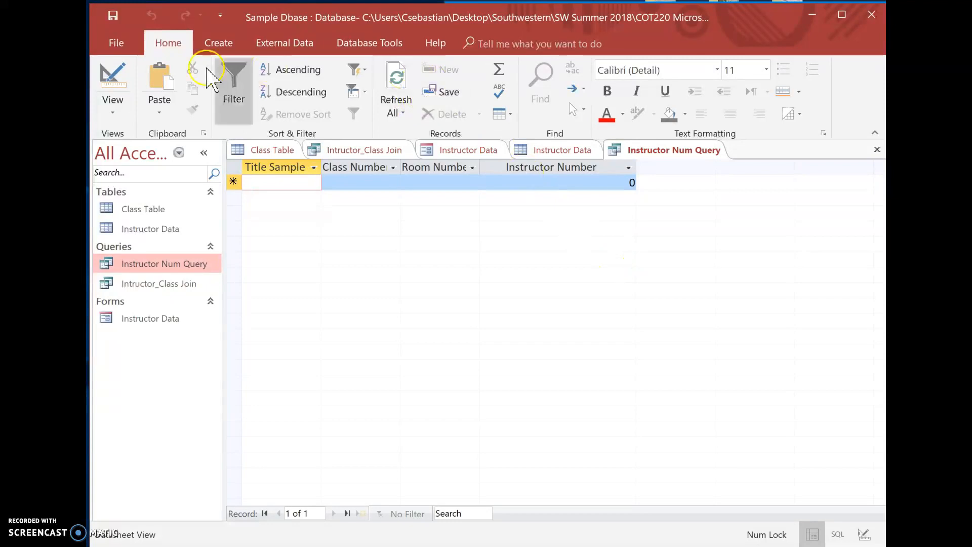
Step: Examine the Instructor Num Query in Design View, and compare the records in the Class Table and the Instructor Data table
right_click(147, 264)
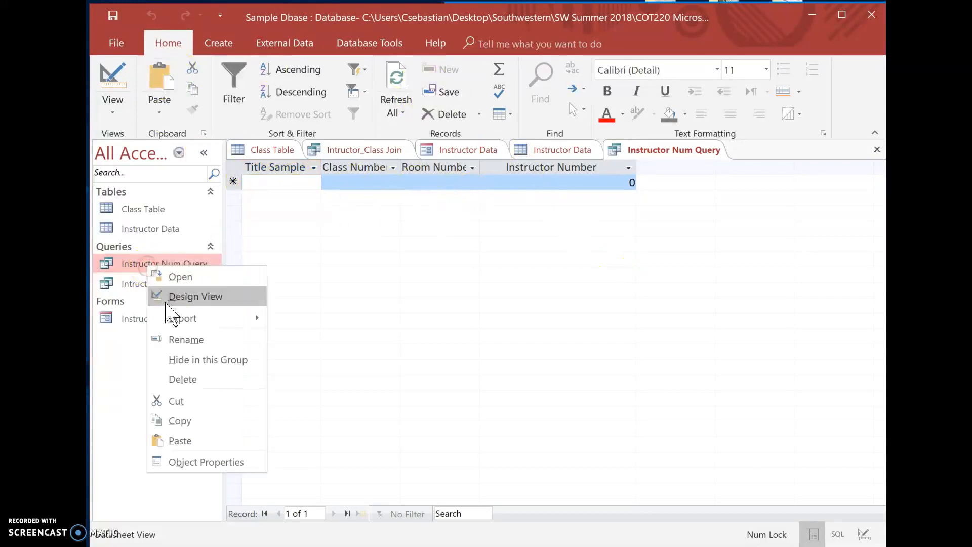
left_click(208, 297)
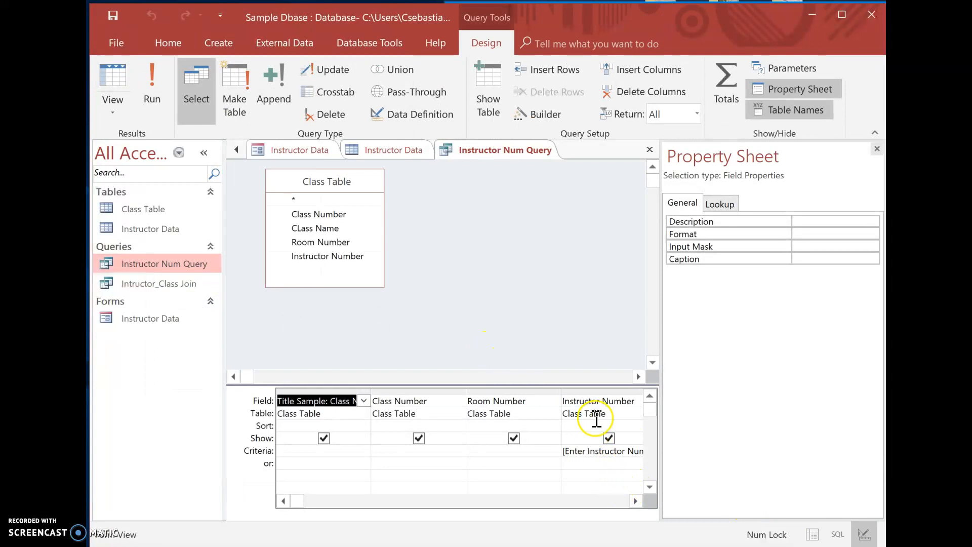
double_click(178, 207)
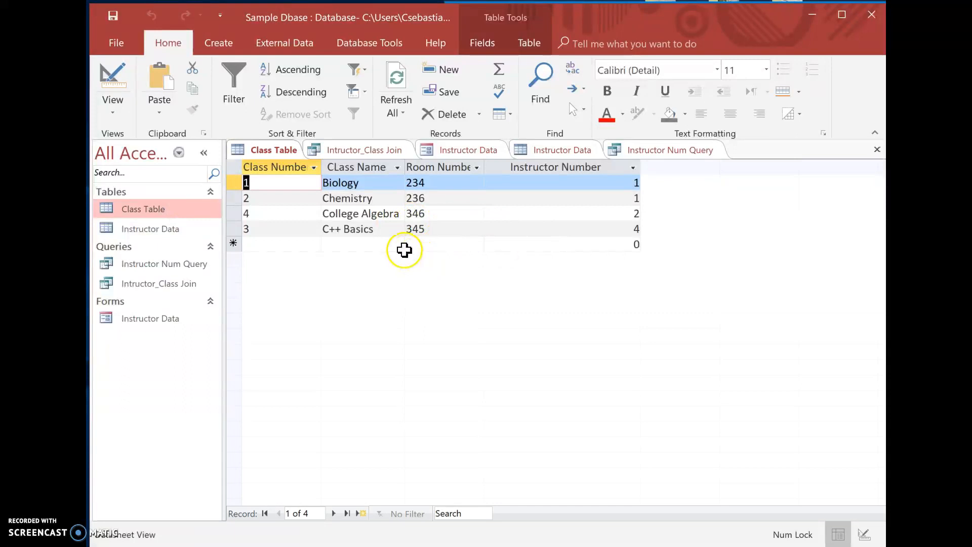
double_click(163, 230)
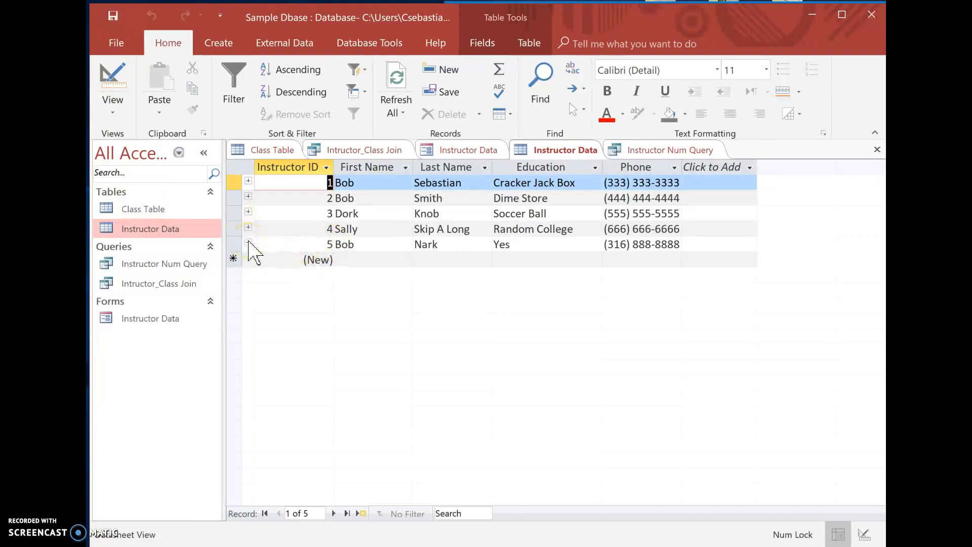
Step: Reopen the Instructor Num Query in Design View and narrow the property sheet to expose the Instructor Number criteria
left_click(167, 264)
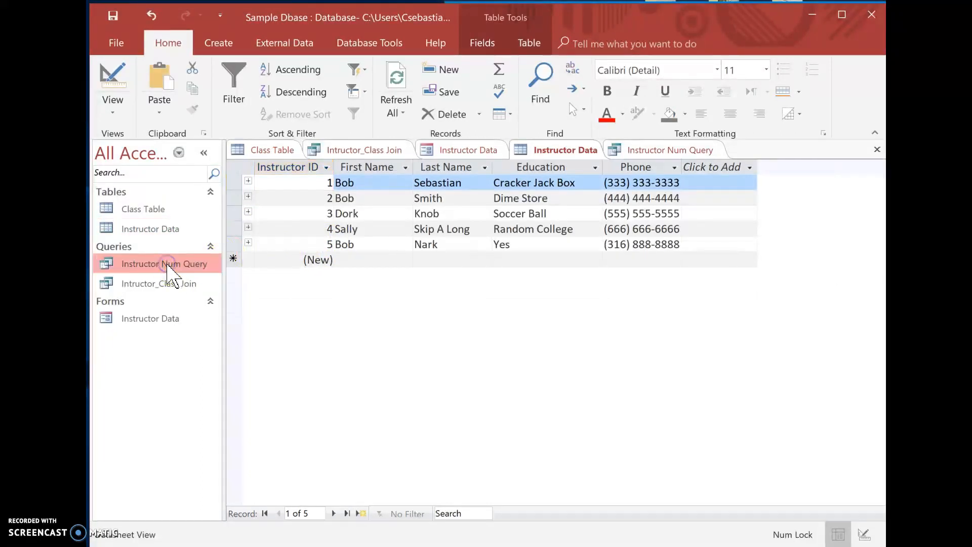
right_click(180, 264)
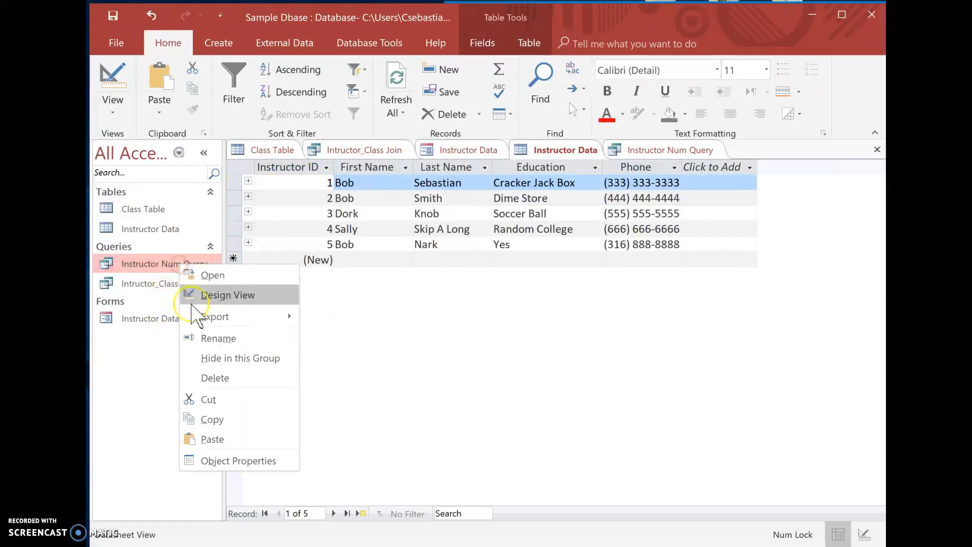
left_click(218, 296)
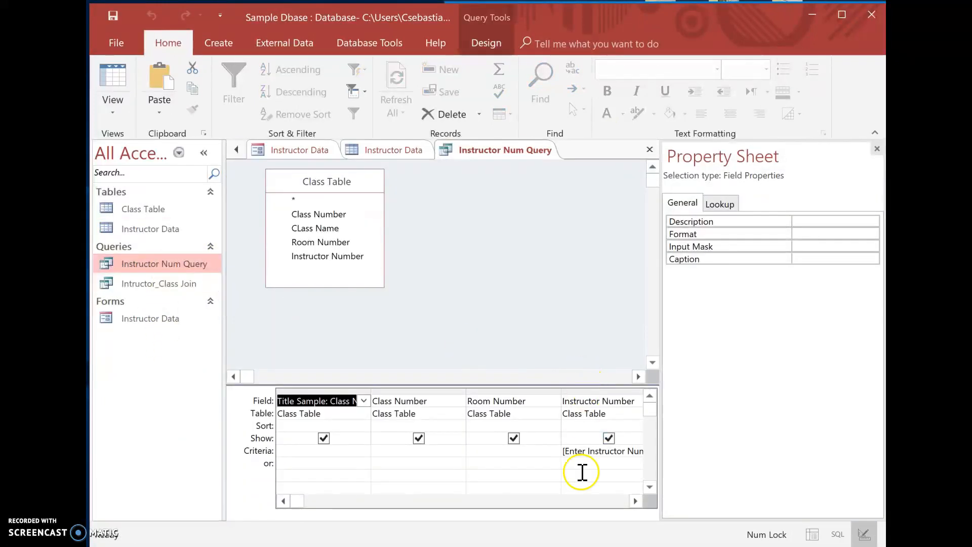
left_click(652, 469)
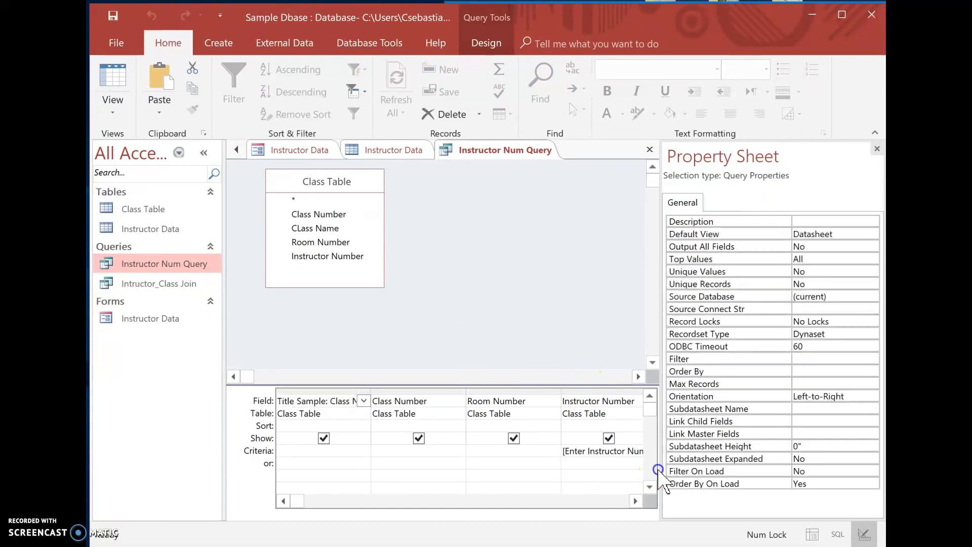
left_click_drag(663, 468, 792, 462)
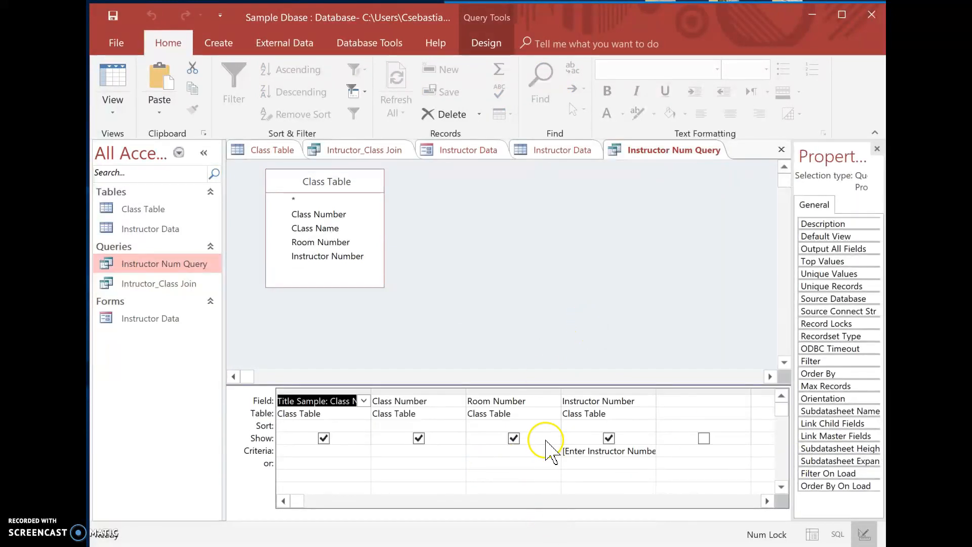
left_click(537, 413)
Step: Run the Instructor Num Query again from its design, answer the instructor number parameter, and return to Design View
left_click(116, 82)
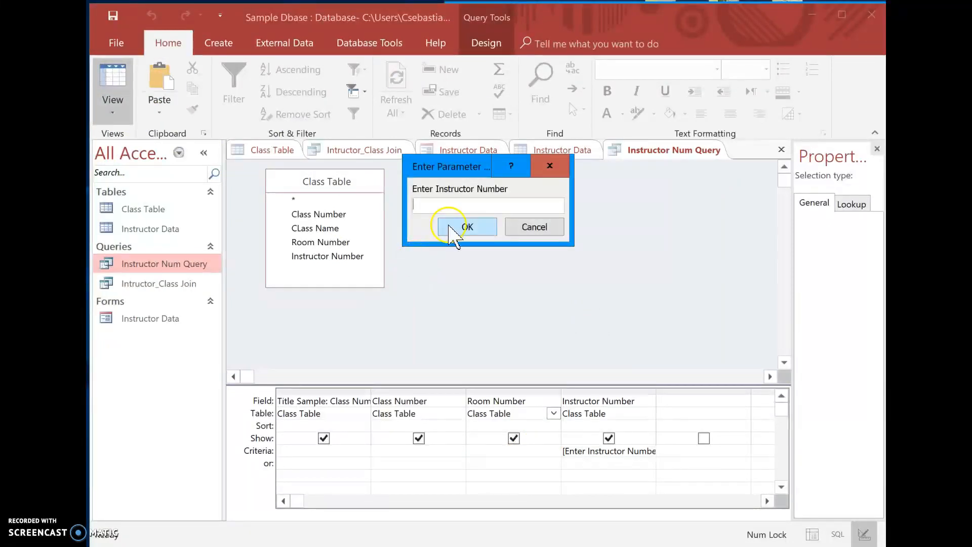
left_click(468, 229)
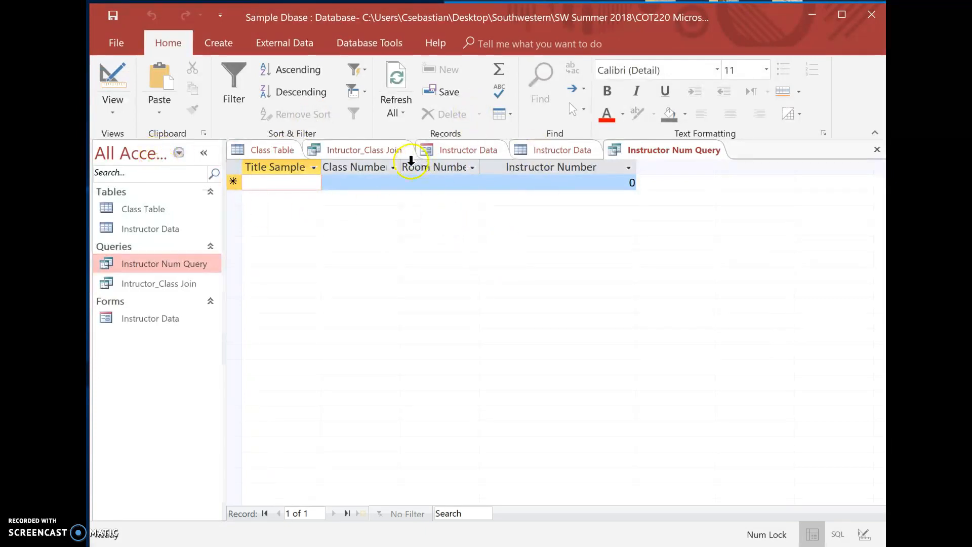
left_click(112, 80)
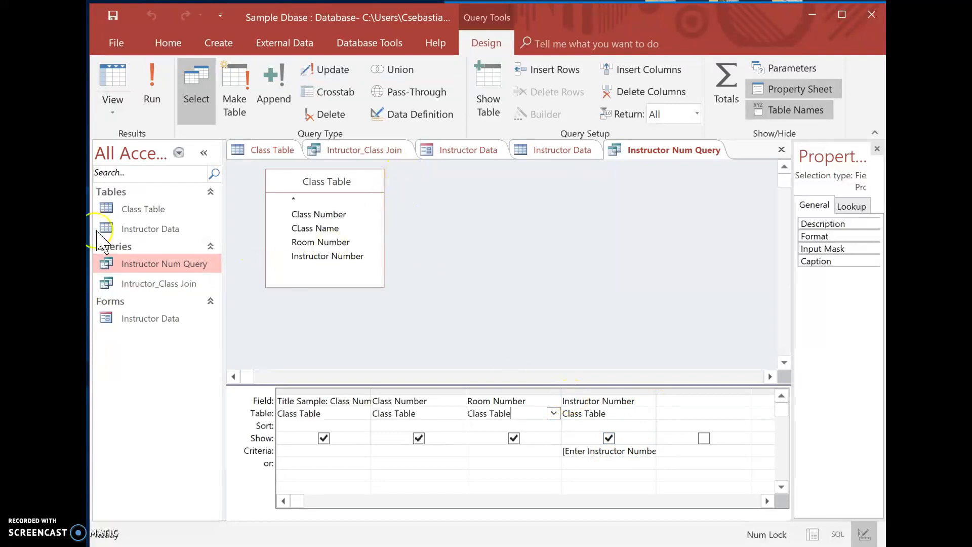
Step: Check the Class Table, and expand the related class records of instructor 5 in the Instructor Data table
left_click(145, 214)
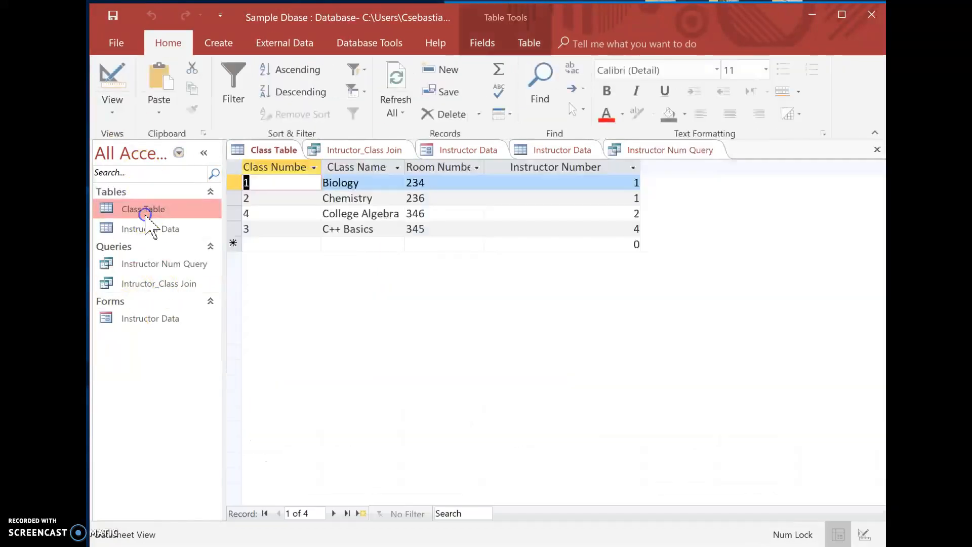
double_click(161, 232)
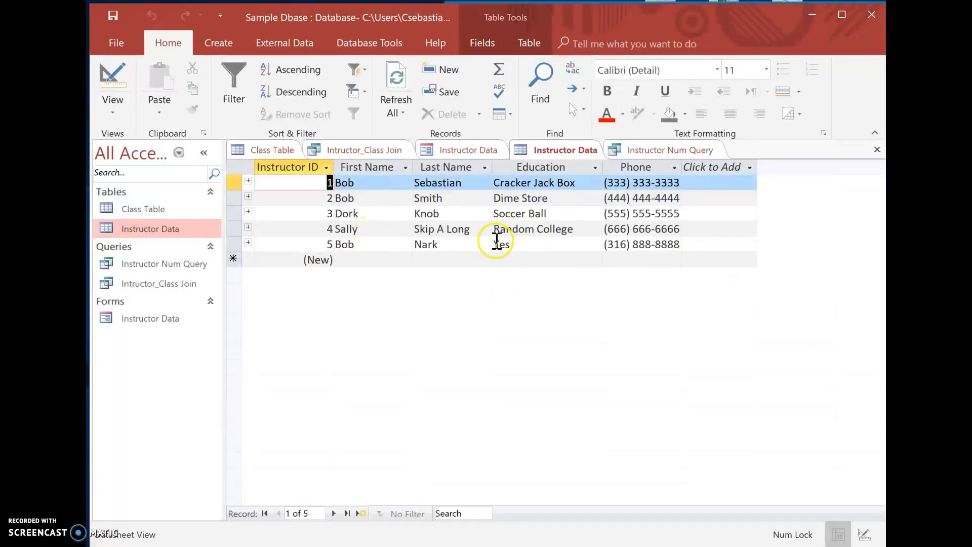
left_click(249, 243)
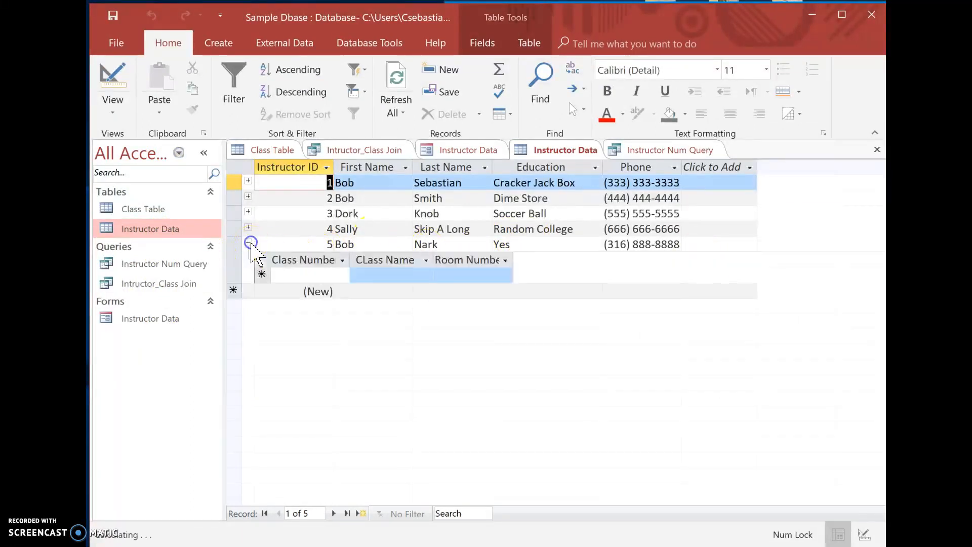
Step: Start the Report Wizard on the Instructor Num Query and add the Class Number, Room Number and Instructor Number fields
left_click(248, 243)
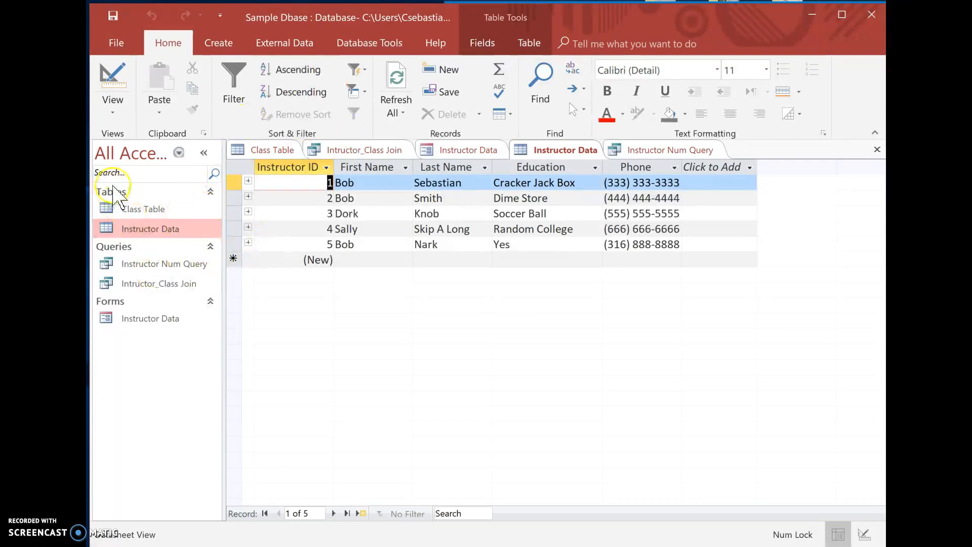
left_click(167, 264)
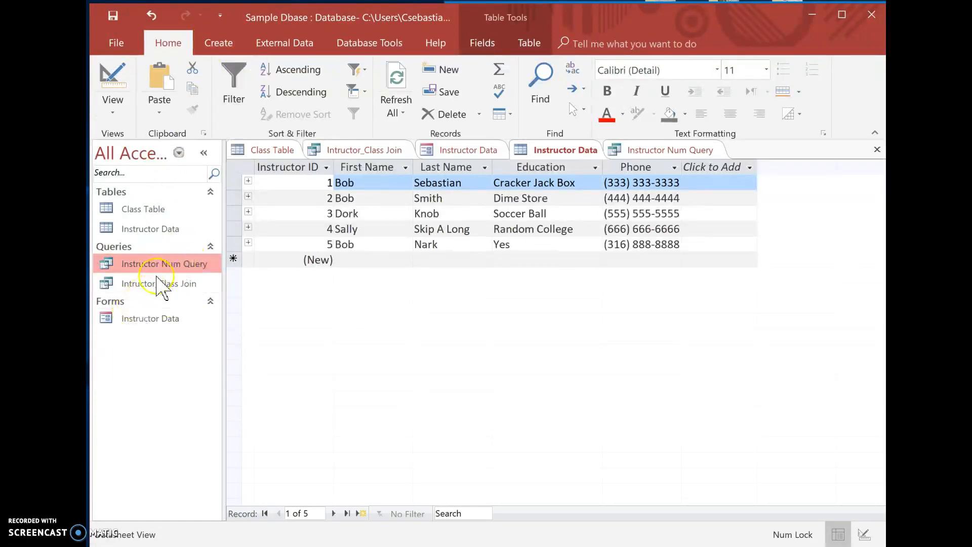
left_click(219, 44)
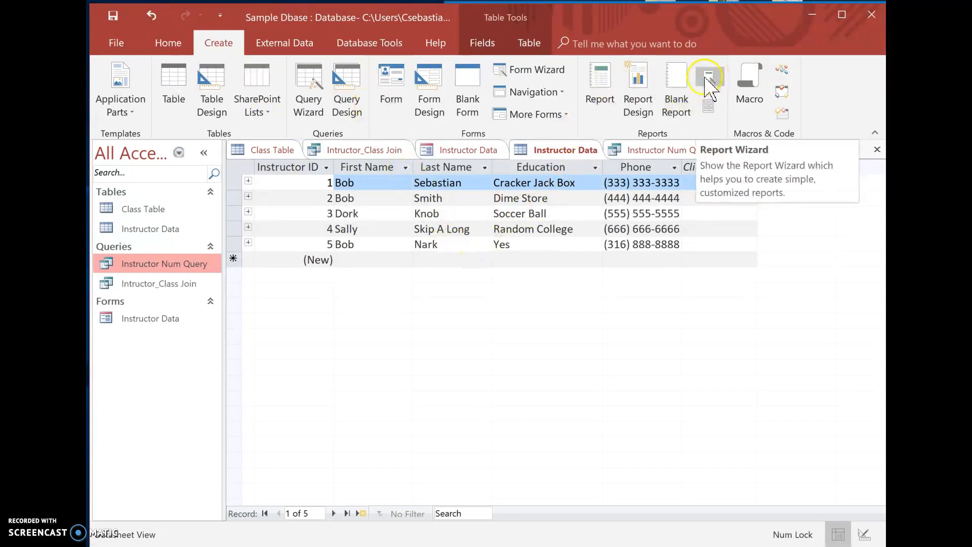
left_click(709, 77)
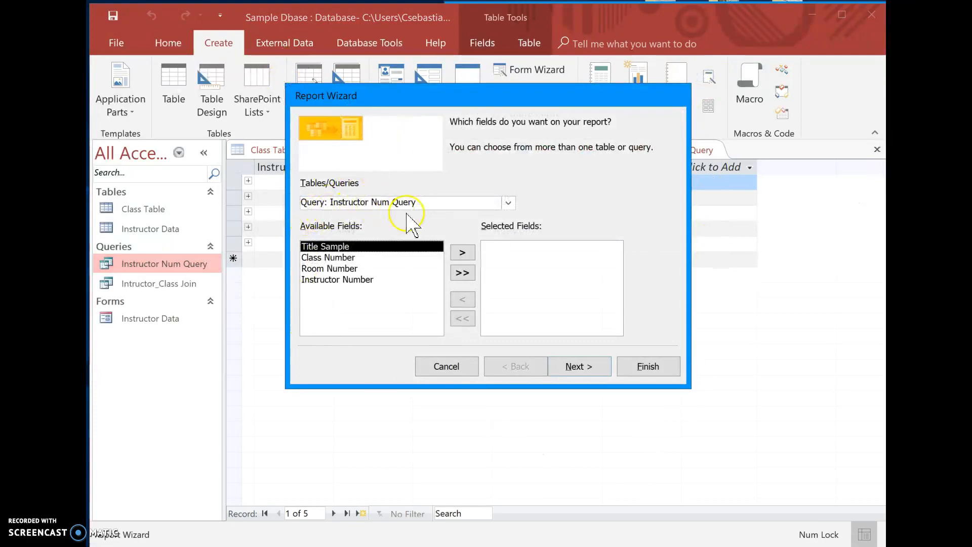
left_click(334, 258)
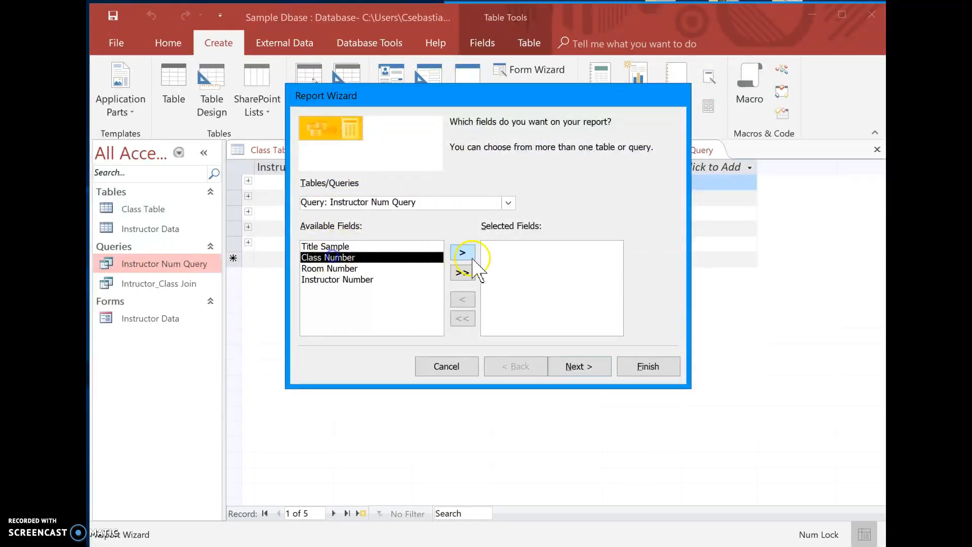
left_click(470, 256)
left_click(464, 251)
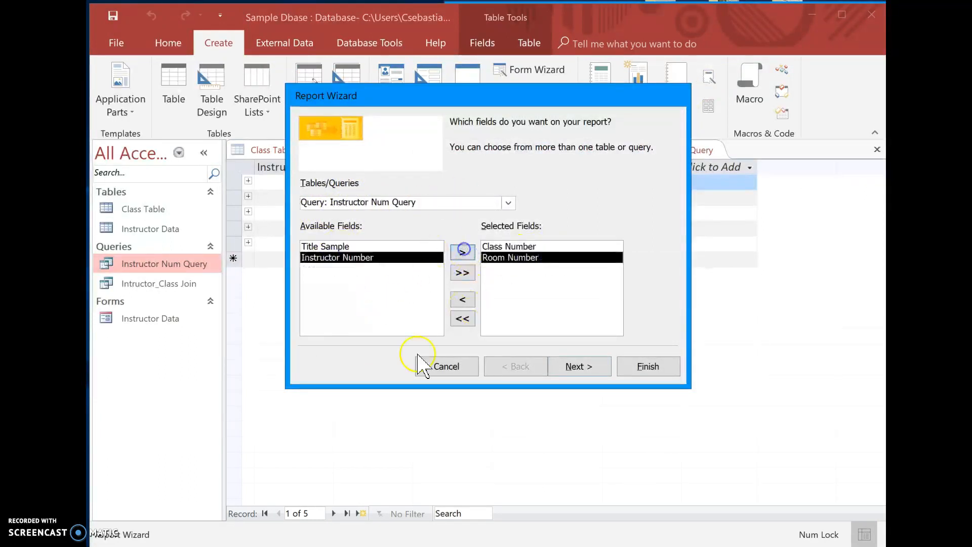
left_click(465, 255)
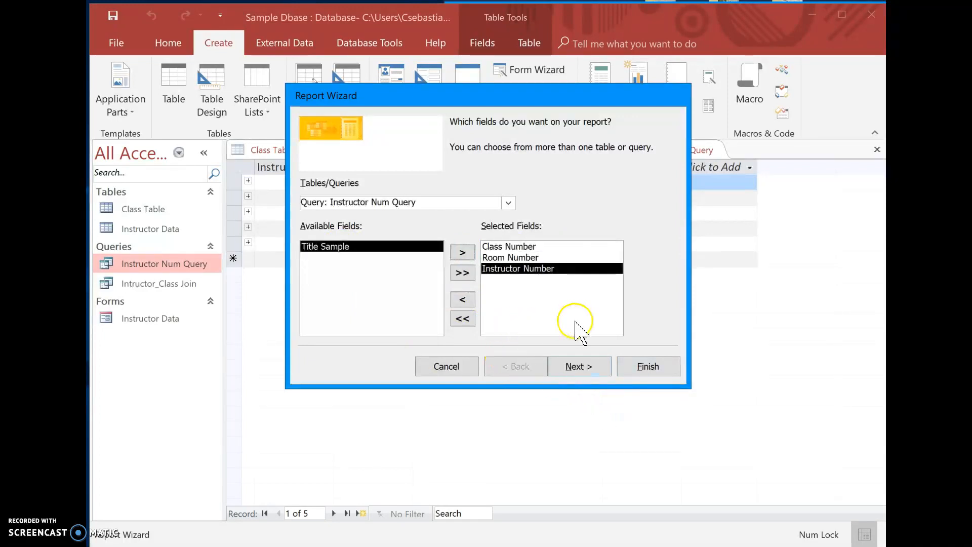
left_click(577, 366)
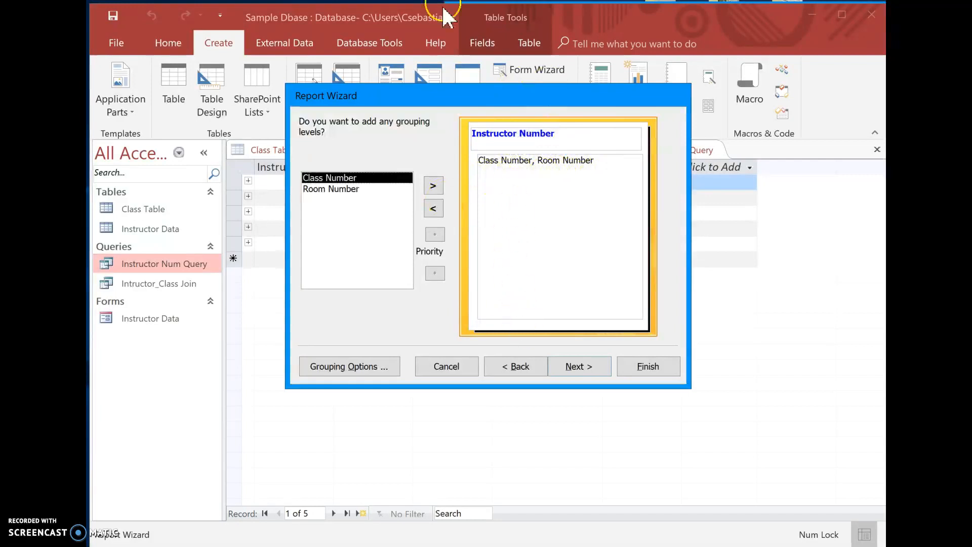
Step: Keep the report grouped by Instructor Number and sort its detail records by Room Number in ascending order
left_click(577, 366)
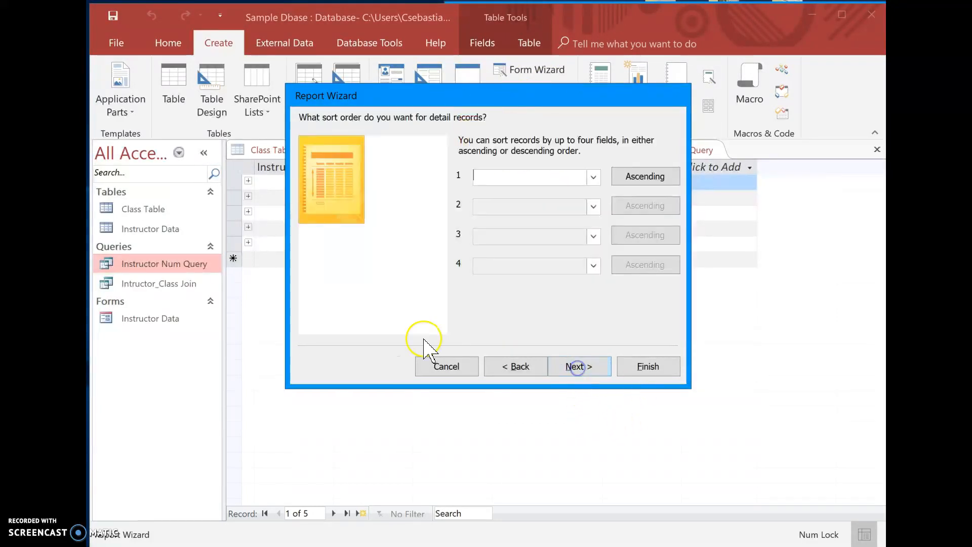
left_click(593, 182)
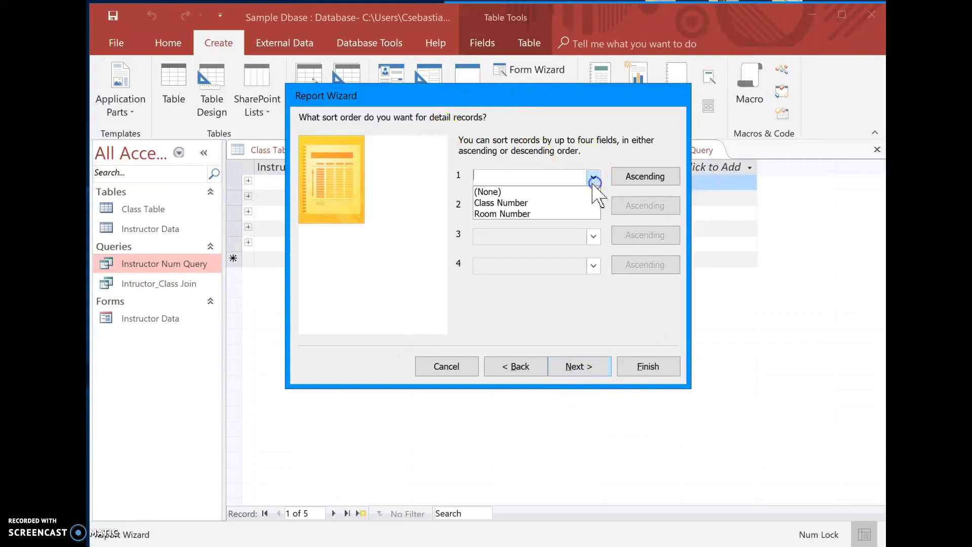
left_click(564, 202)
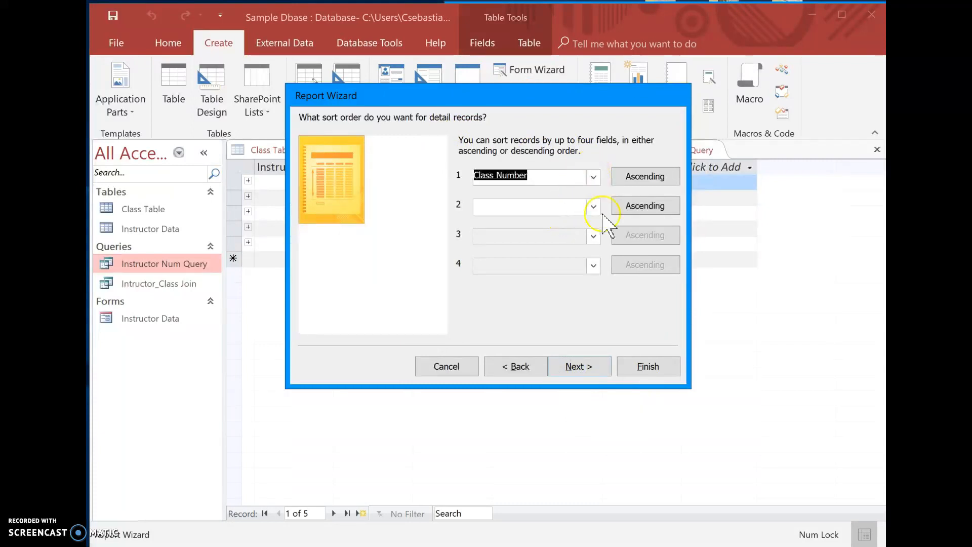
left_click(593, 177)
left_click(566, 220)
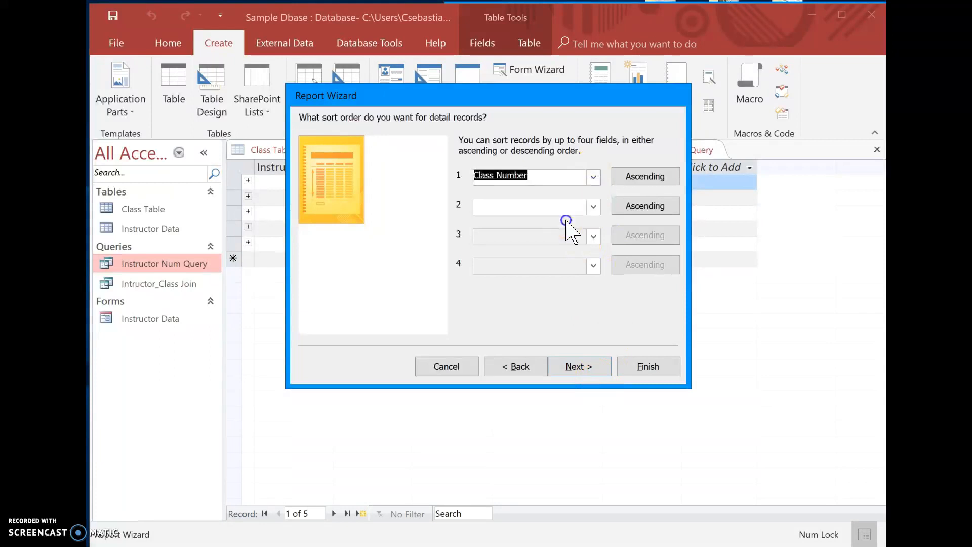
left_click(593, 177)
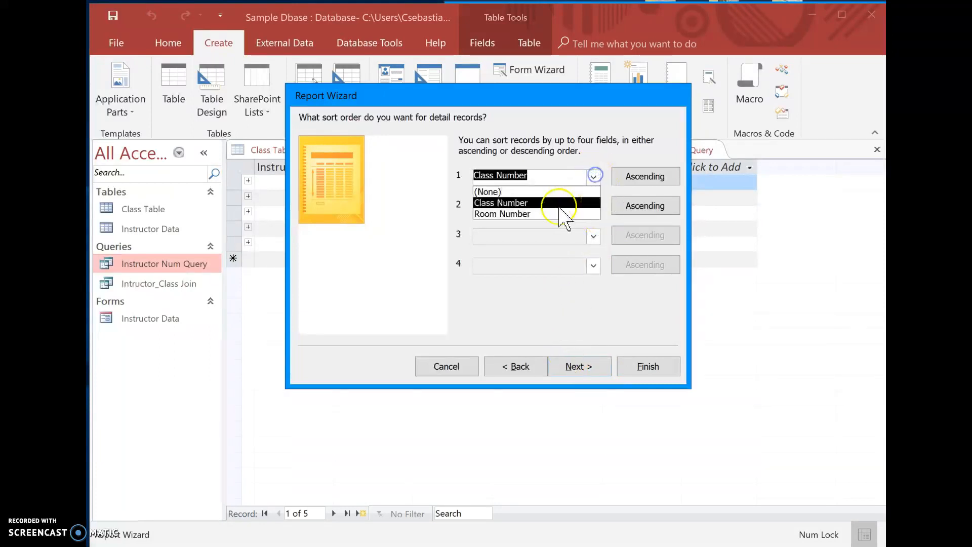
left_click(537, 214)
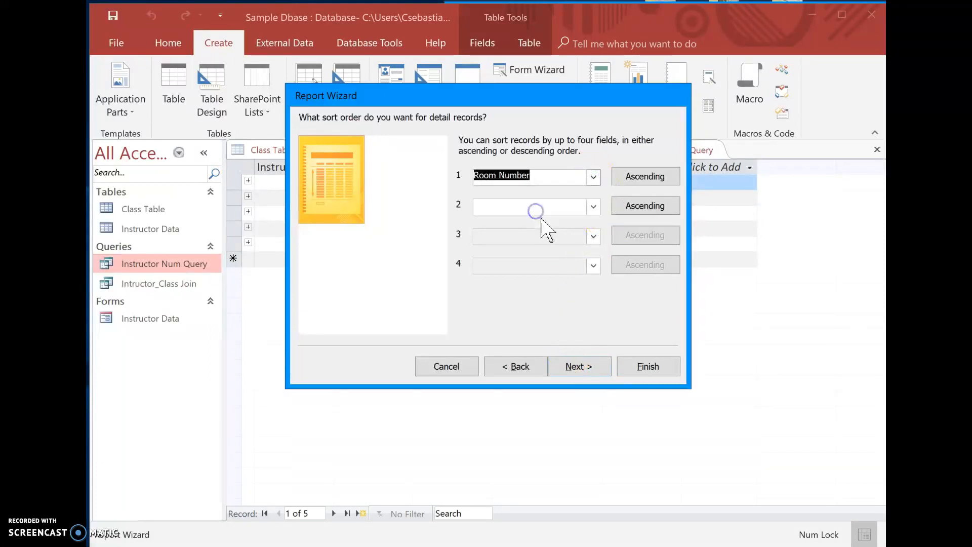
left_click(578, 365)
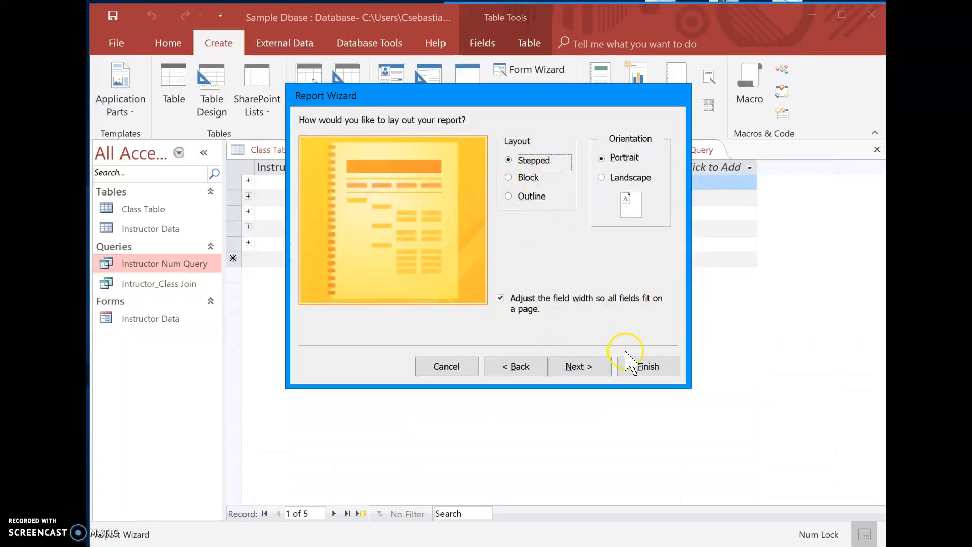
Step: Finish the report with the stepped portrait layout and title Instructor Num Query, and preview it for instructor number 1
left_click(579, 368)
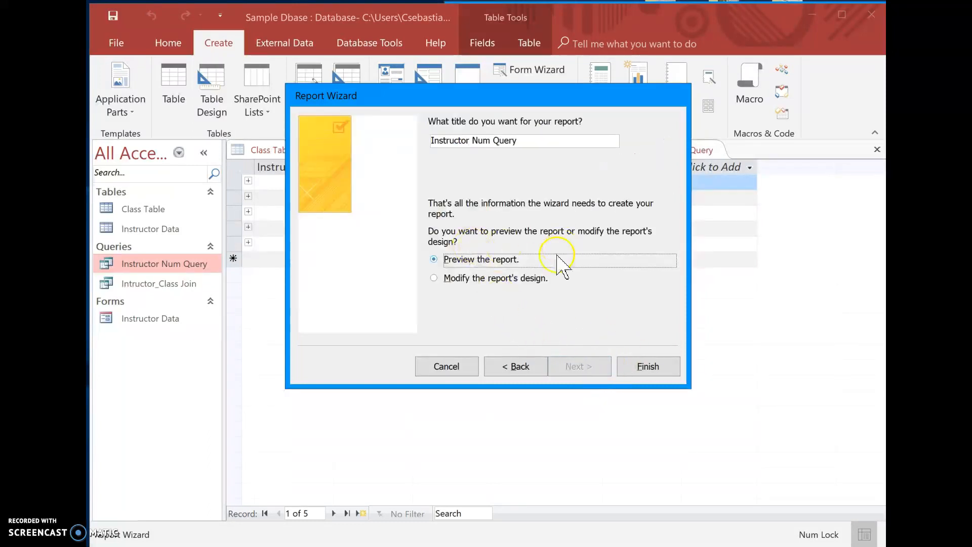
left_click(652, 366)
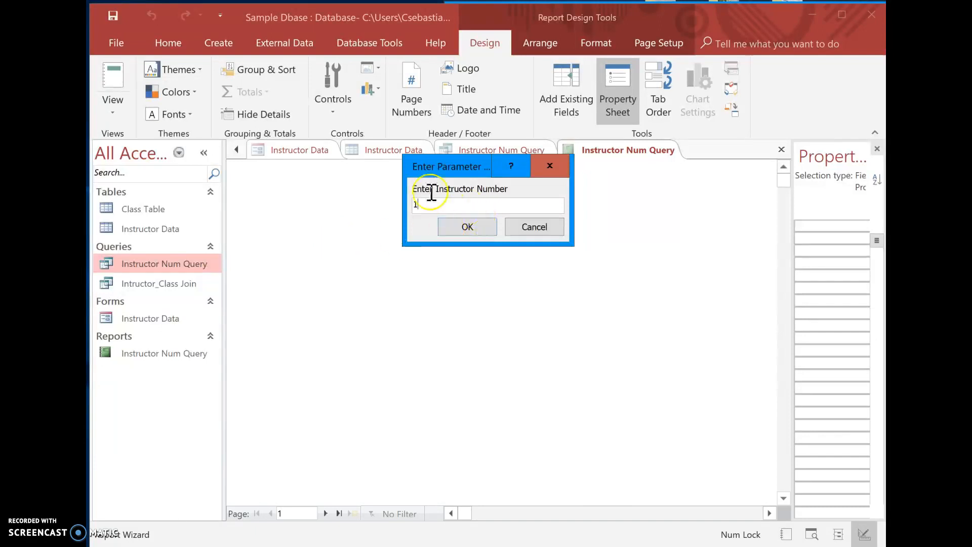
left_click(468, 228)
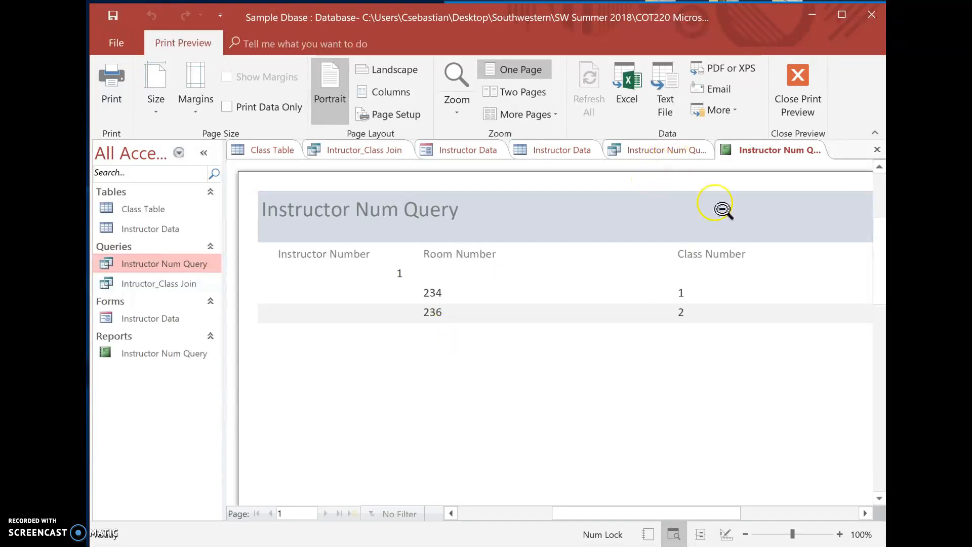
Step: Close the report's print preview and the Instructor Num Query report itself
left_click(798, 88)
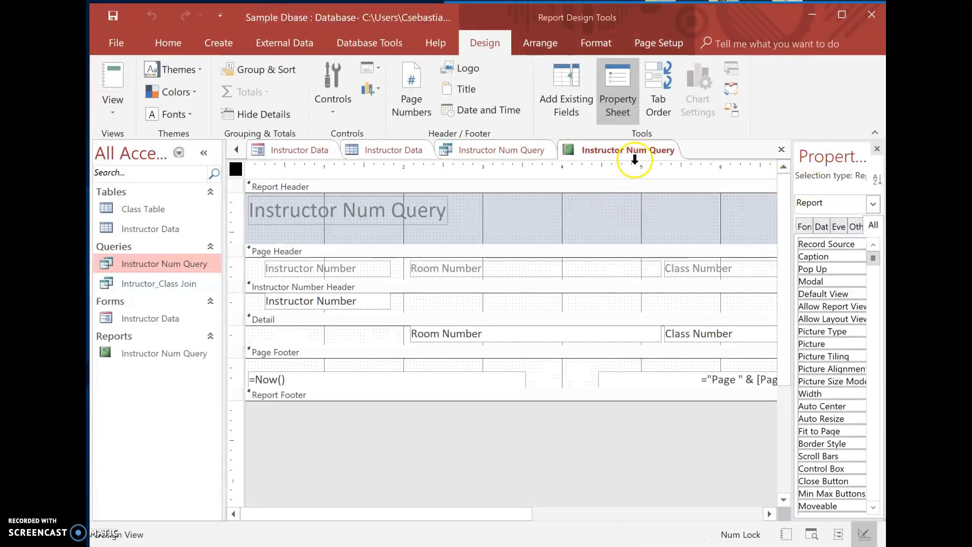
right_click(634, 160)
right_click(635, 153)
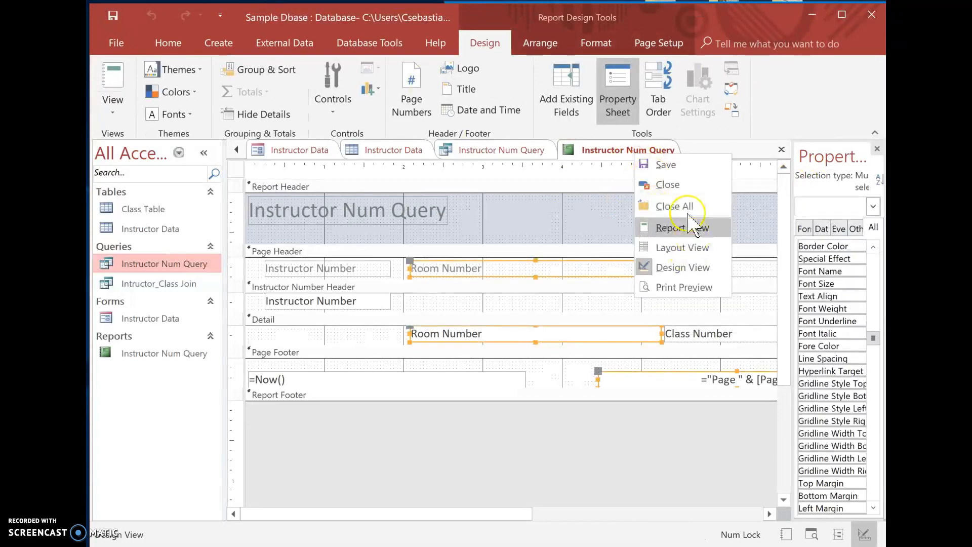
left_click(673, 183)
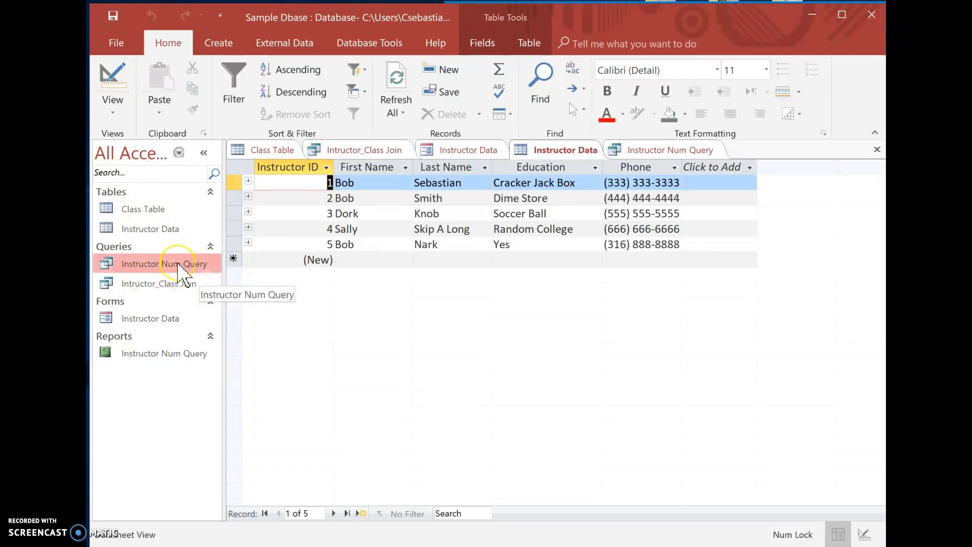
Step: Delete the parameter criteria of the Instructor Number field in the Instructor Num Query's design
right_click(662, 148)
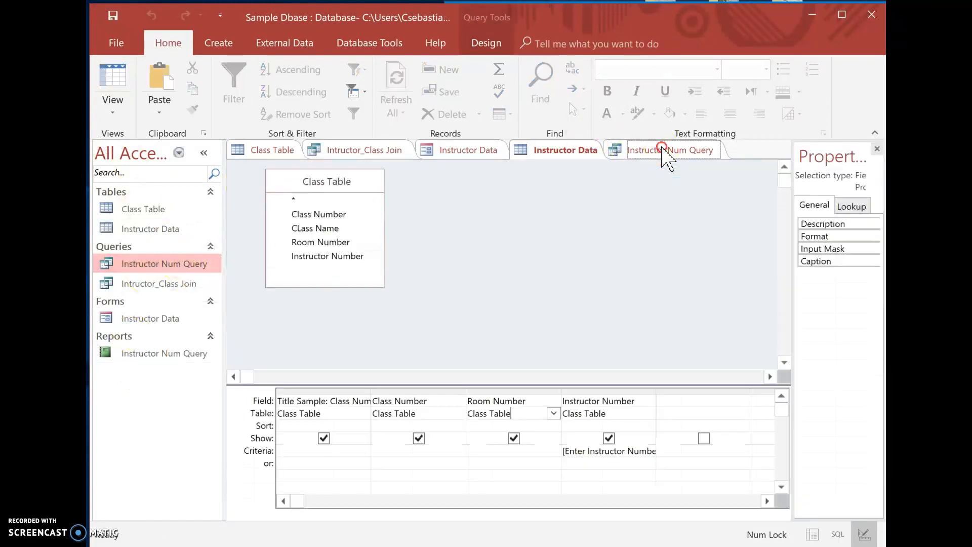
left_click(588, 455)
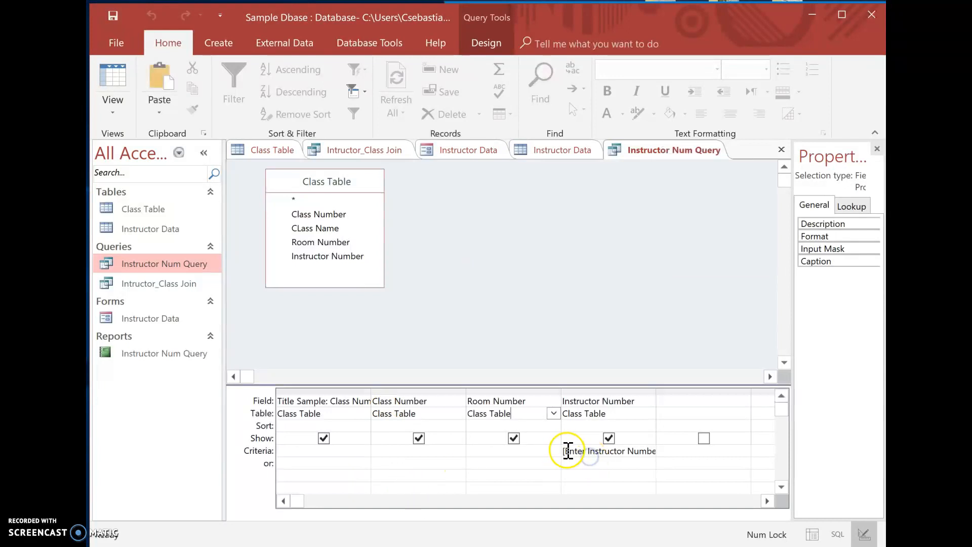
left_click_drag(560, 449, 743, 458)
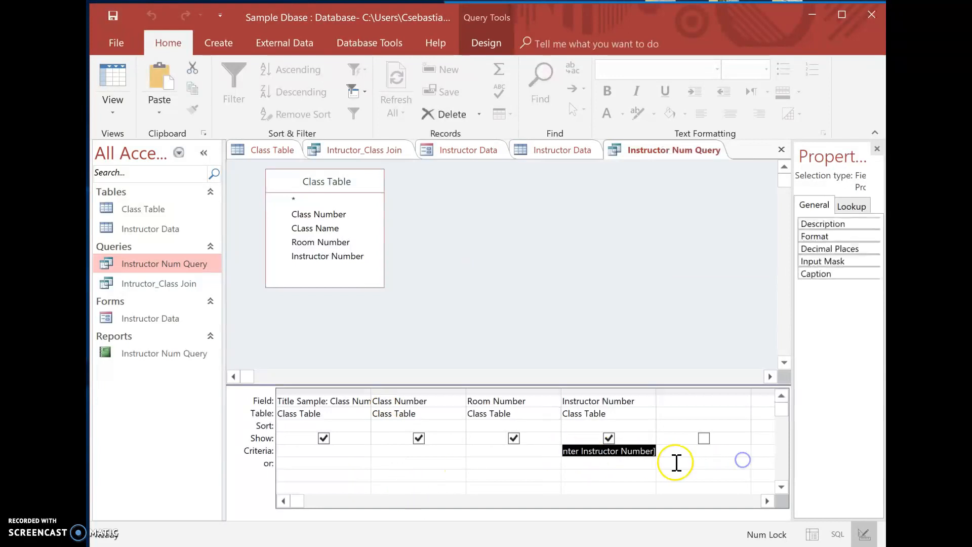
key("Delete")
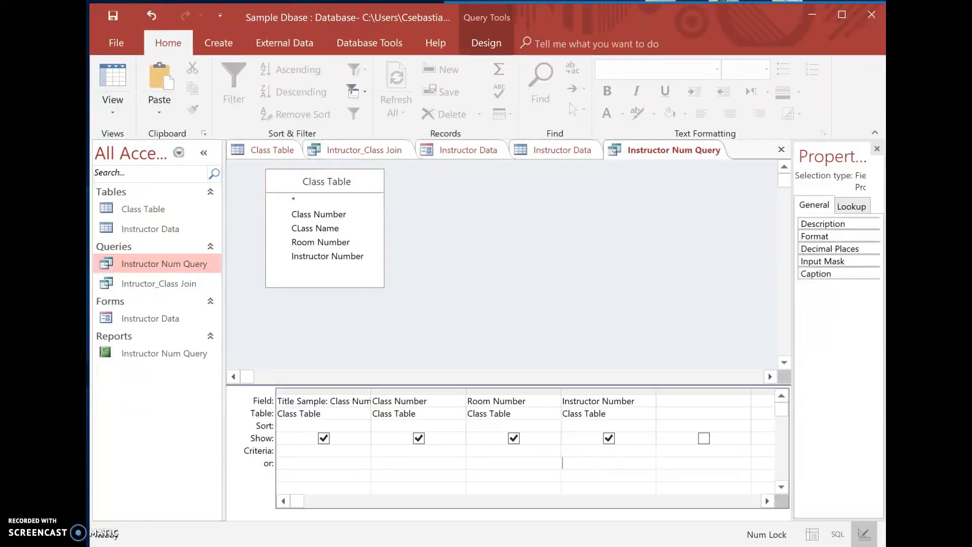
Step: Try to paste the Instructor Number criteria back into the query, and re-enter it as [Enter Instructor Number]
left_click(573, 455)
key("ctrl+v")
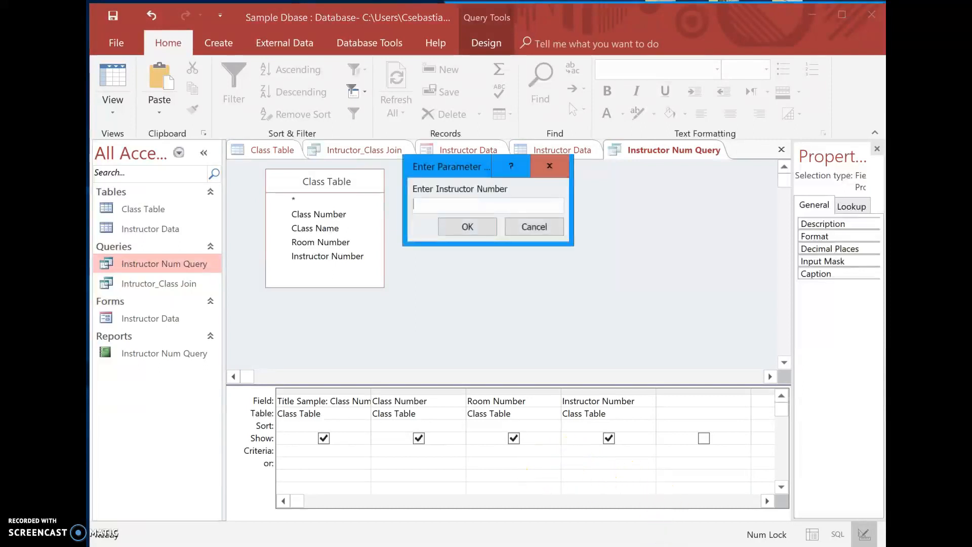
left_click(543, 227)
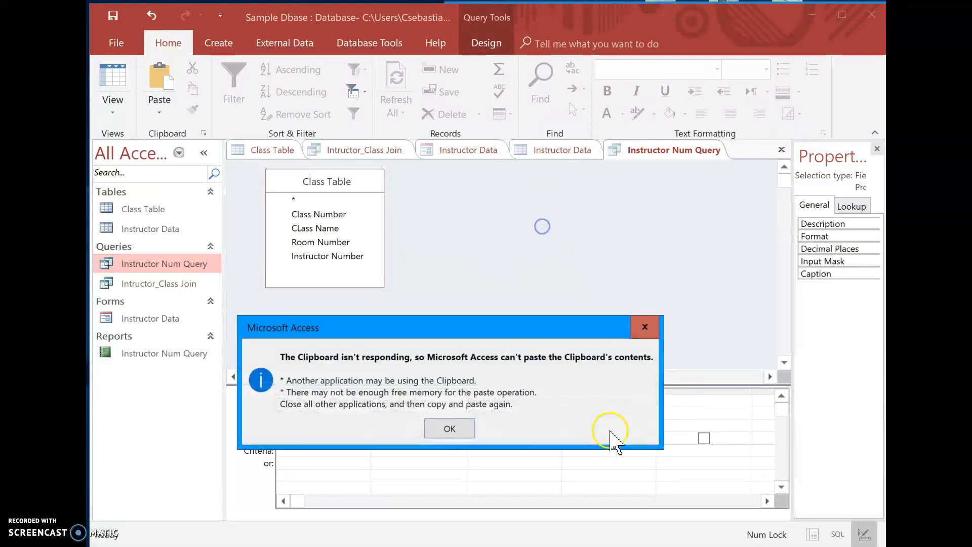
left_click(443, 429)
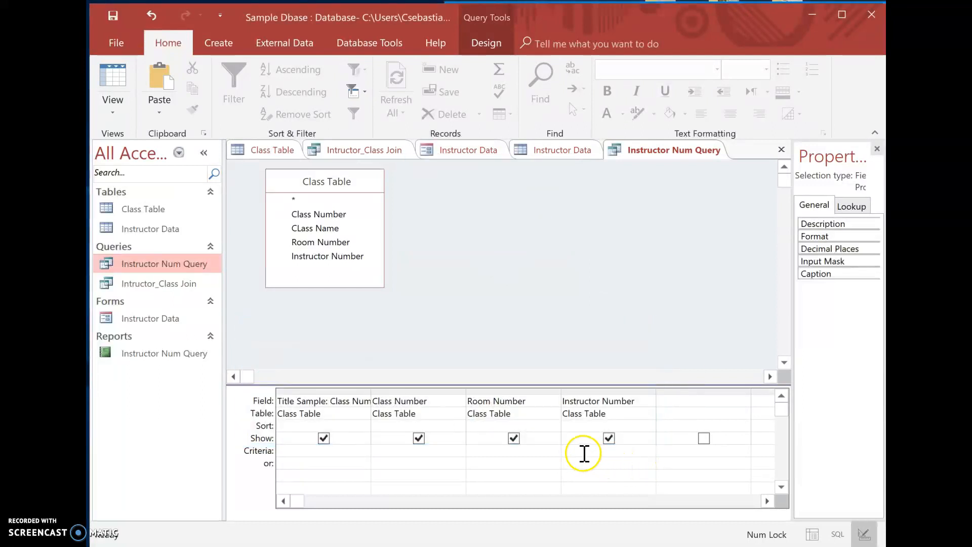
key("ctrl+v")
left_click(543, 227)
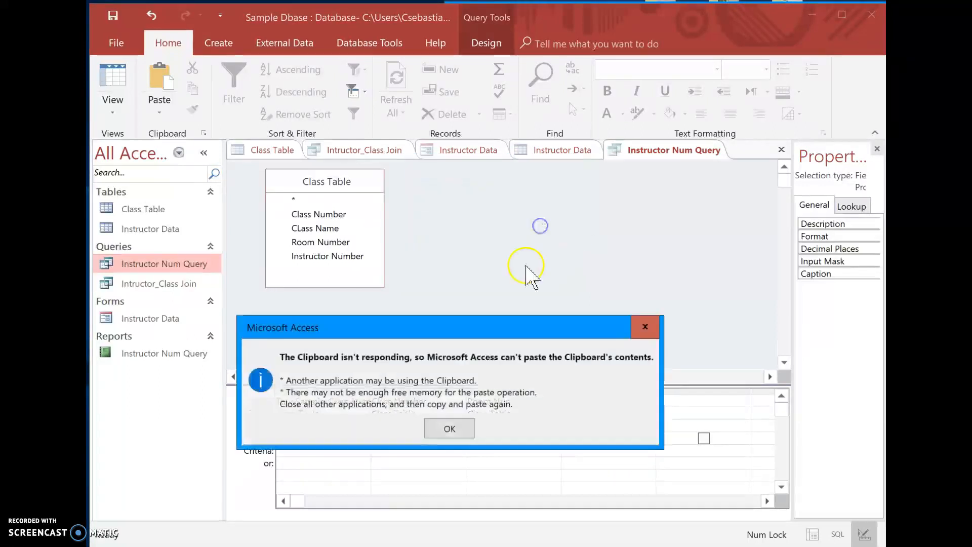
left_click(449, 429)
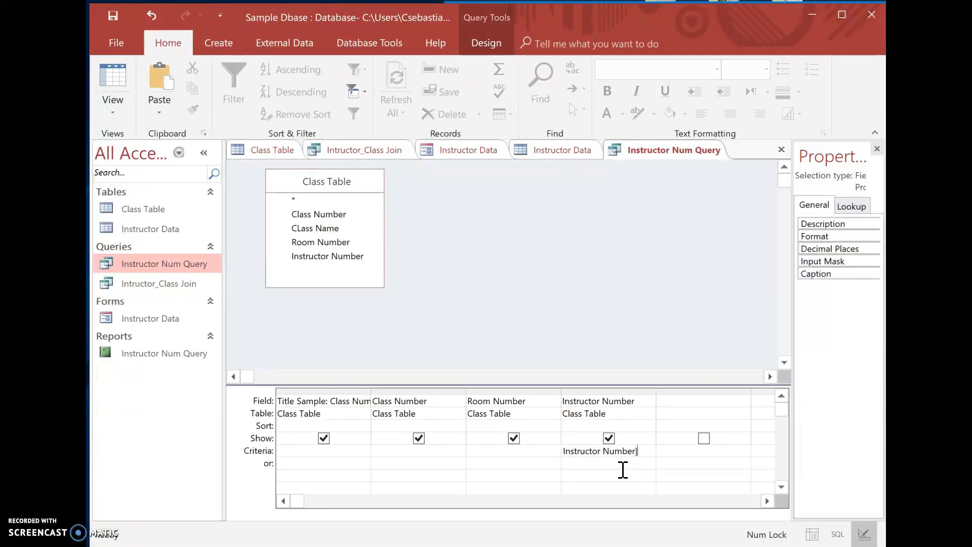
key("Return")
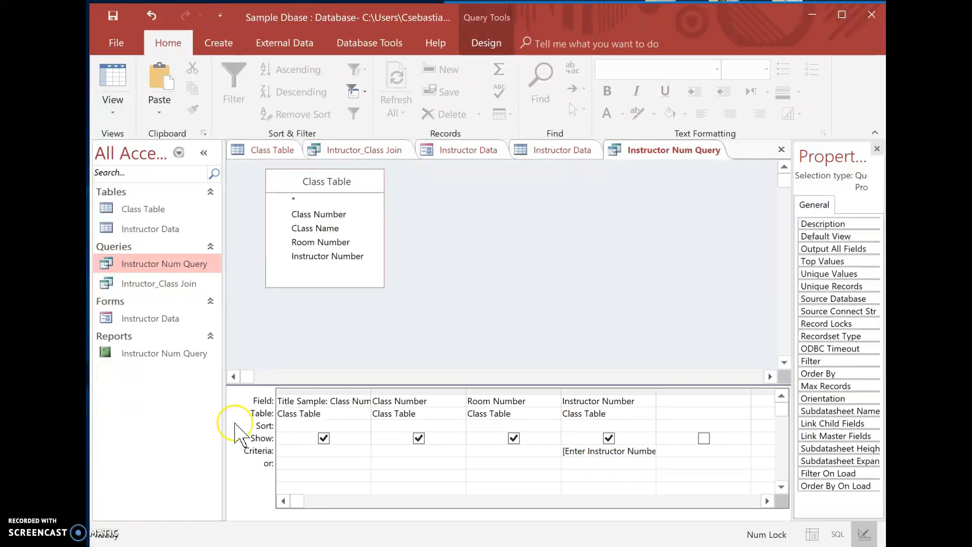
Step: Duplicate the Instructor Num Query under the name Instructor Num All Query
right_click(167, 259)
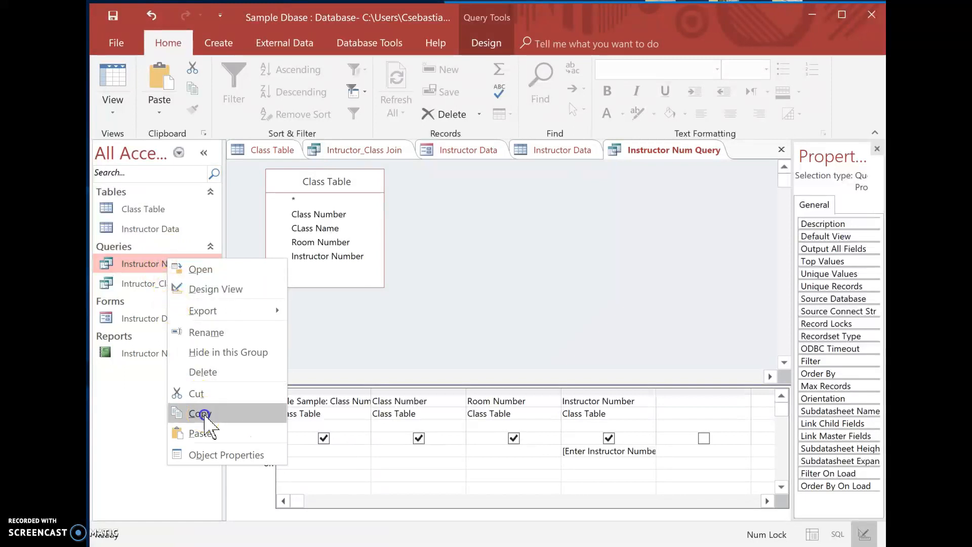
left_click(206, 416)
right_click(178, 271)
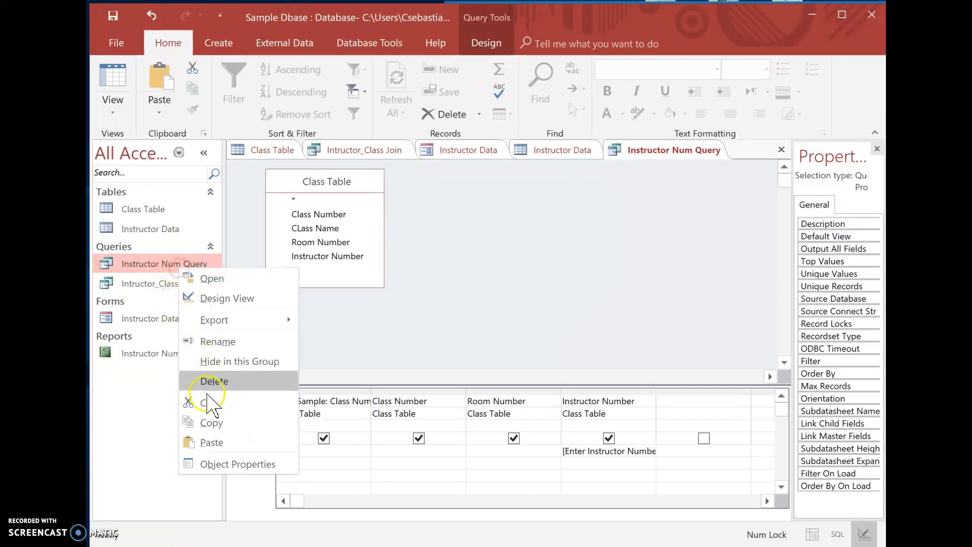
left_click(218, 442)
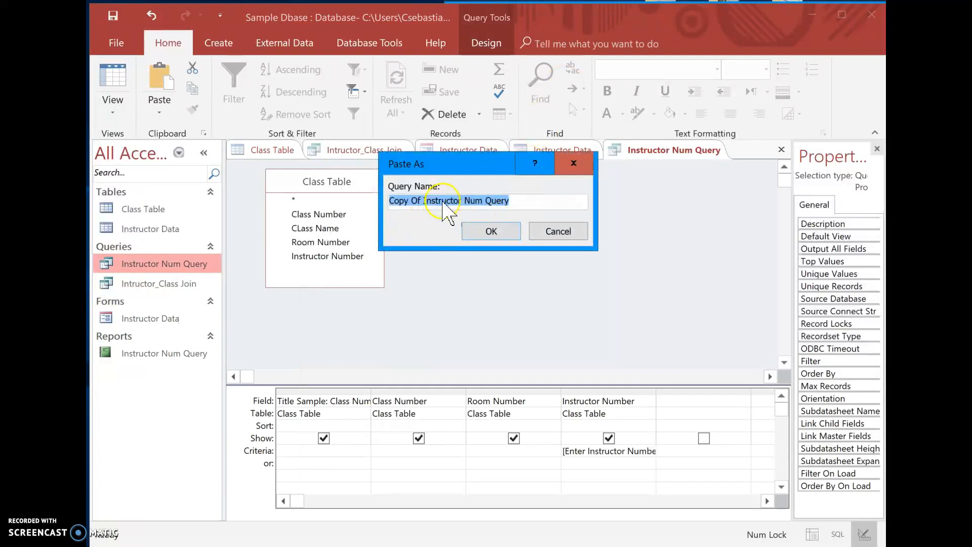
left_click(427, 200)
left_click_drag(423, 200, 304, 202)
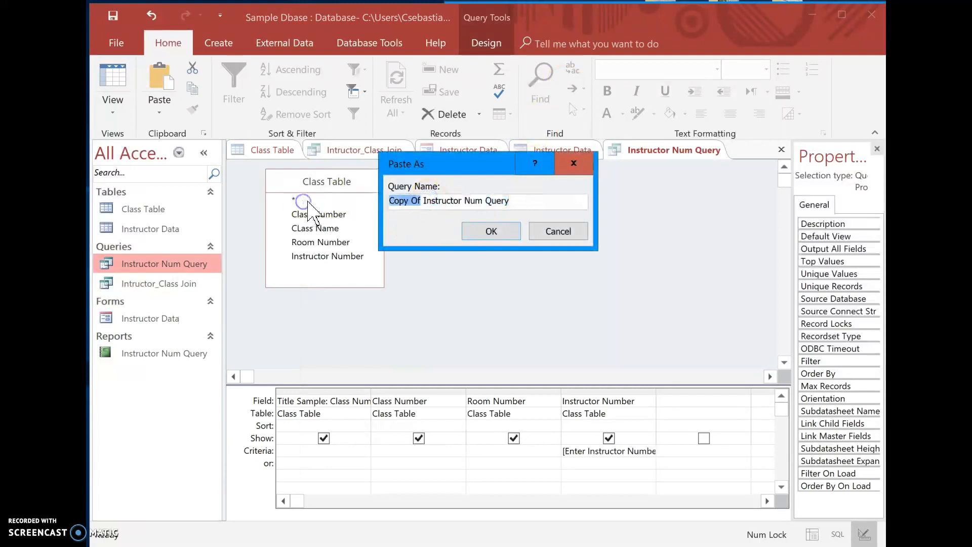
key("Delete")
left_click(490, 231)
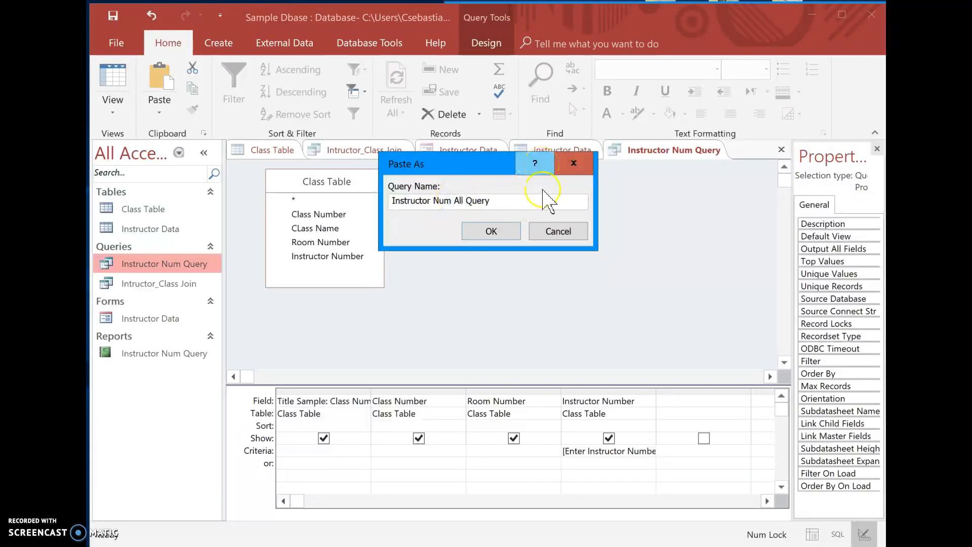
left_click(491, 232)
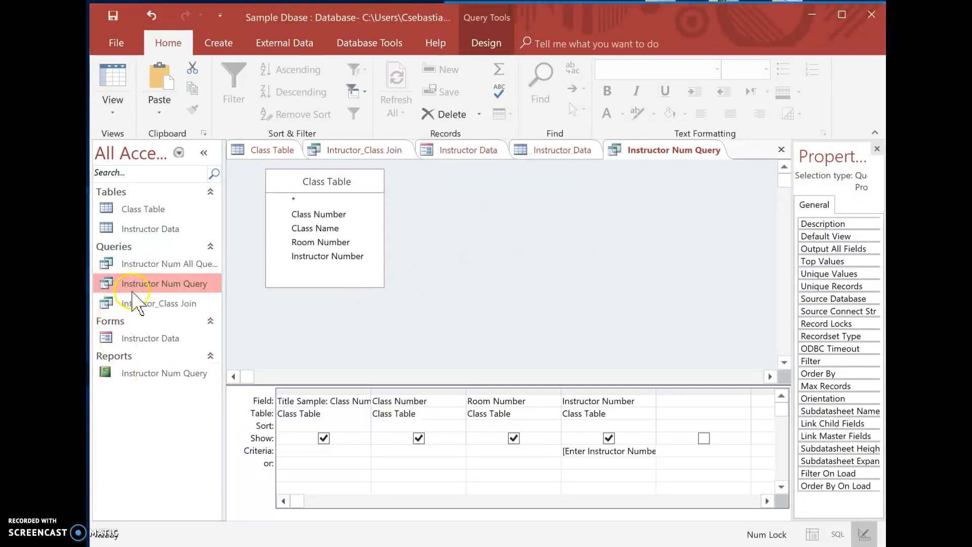
Step: Delete the [Enter Instructor Number] criteria from the Instructor Number field in the open Instructor Num Query design
left_click(161, 261)
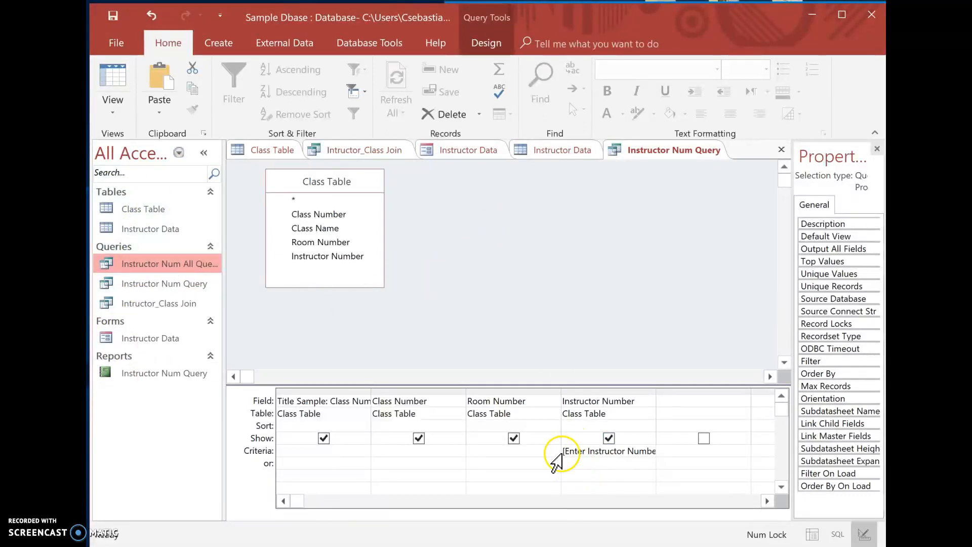
left_click_drag(566, 452, 655, 458)
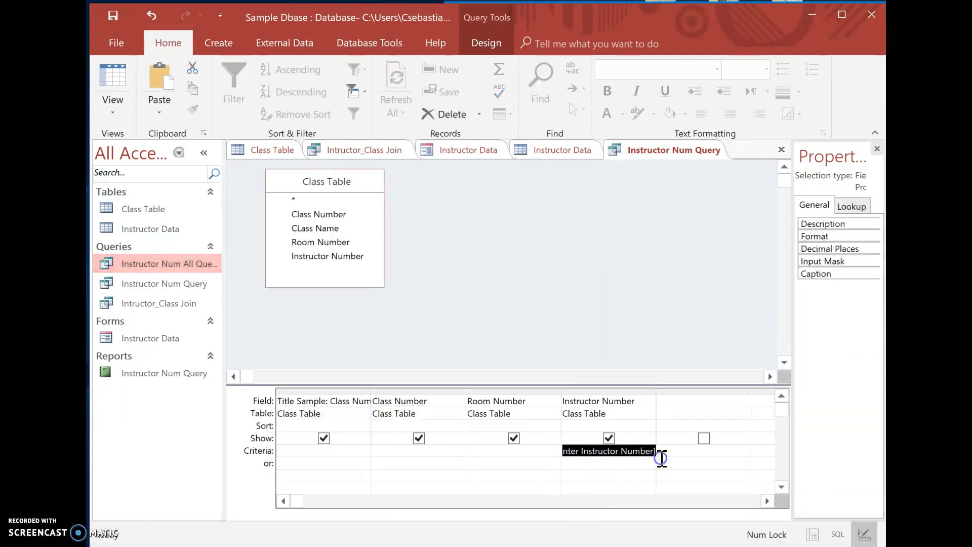
key("Delete")
left_click(512, 459)
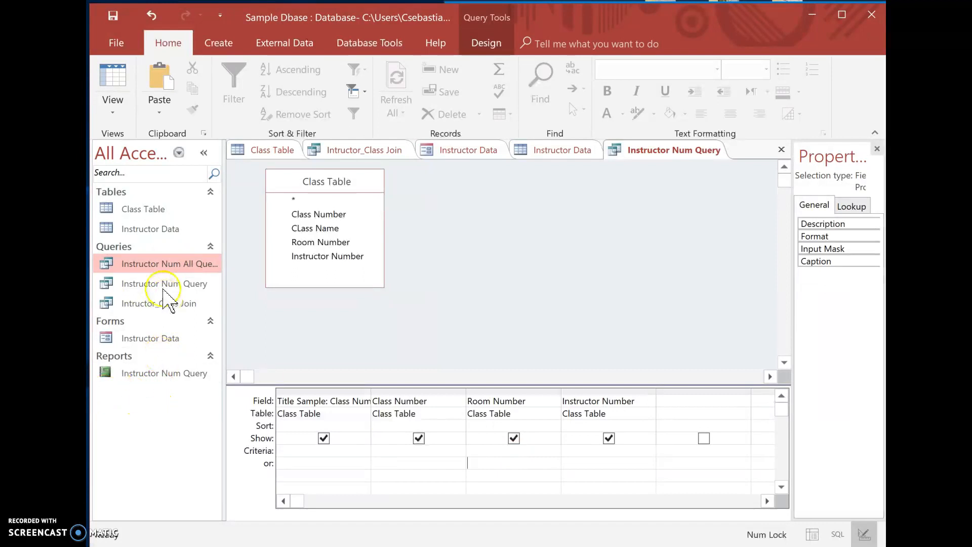
double_click(172, 265)
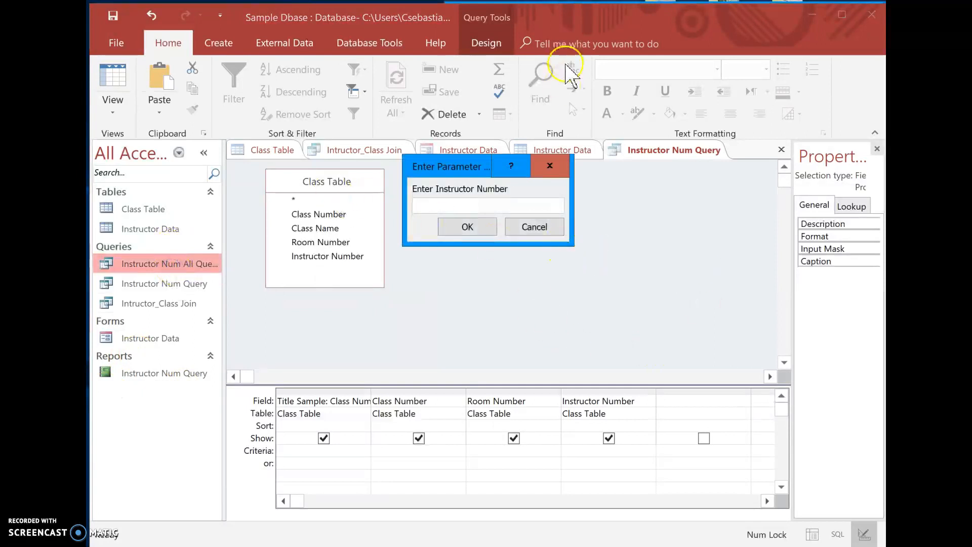
left_click(556, 164)
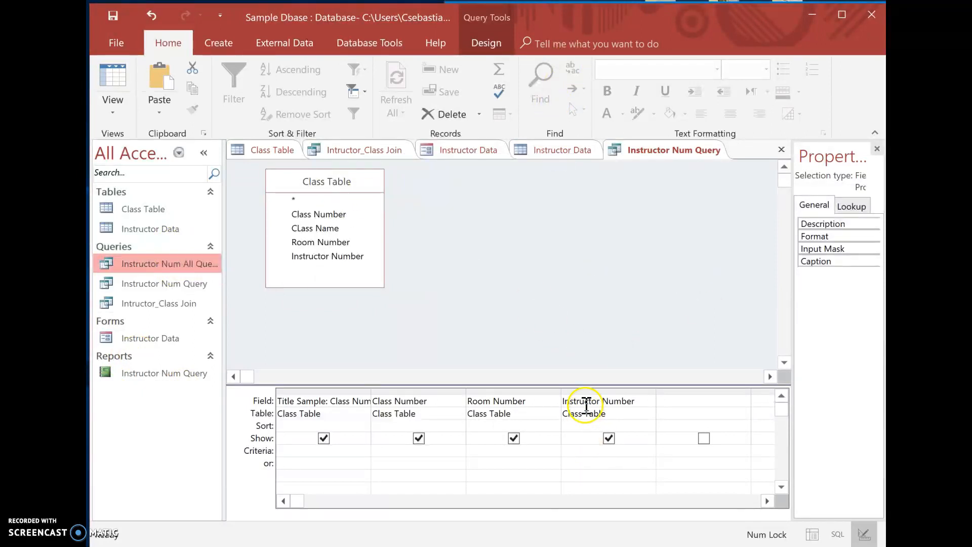
left_click(586, 402)
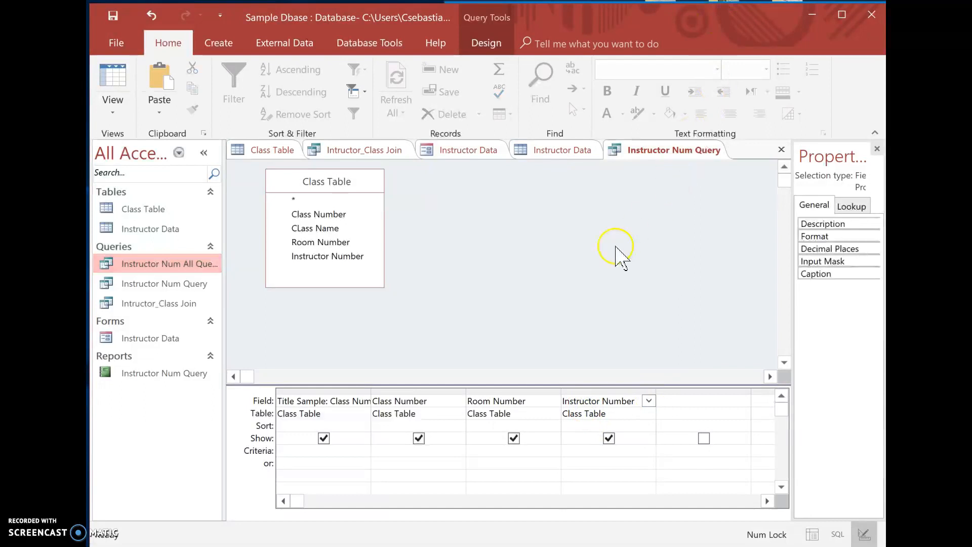
left_click(183, 281)
double_click(186, 263)
left_click(526, 227)
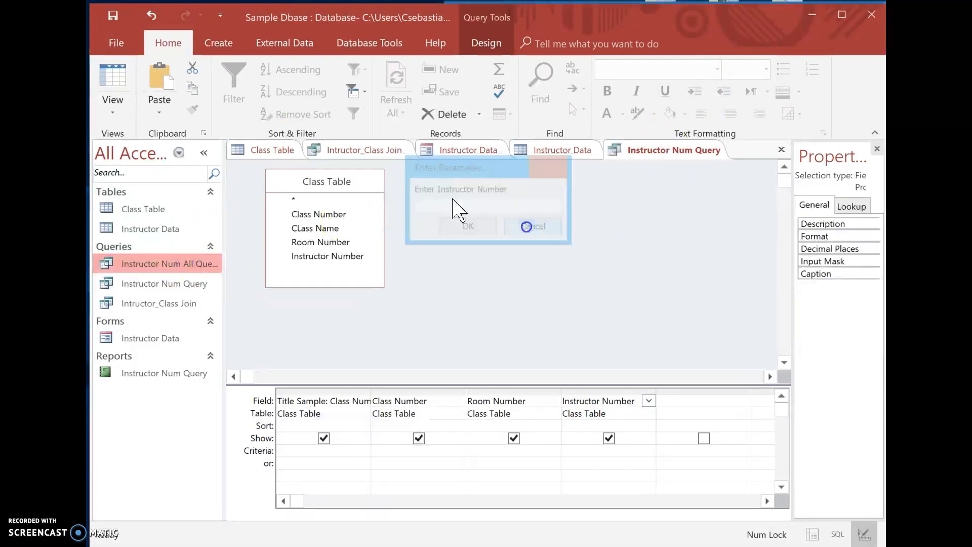
Step: Open the Instructor Num All Query in Design View, delete its Instructor Number criteria, and run the query
right_click(190, 263)
left_click(202, 292)
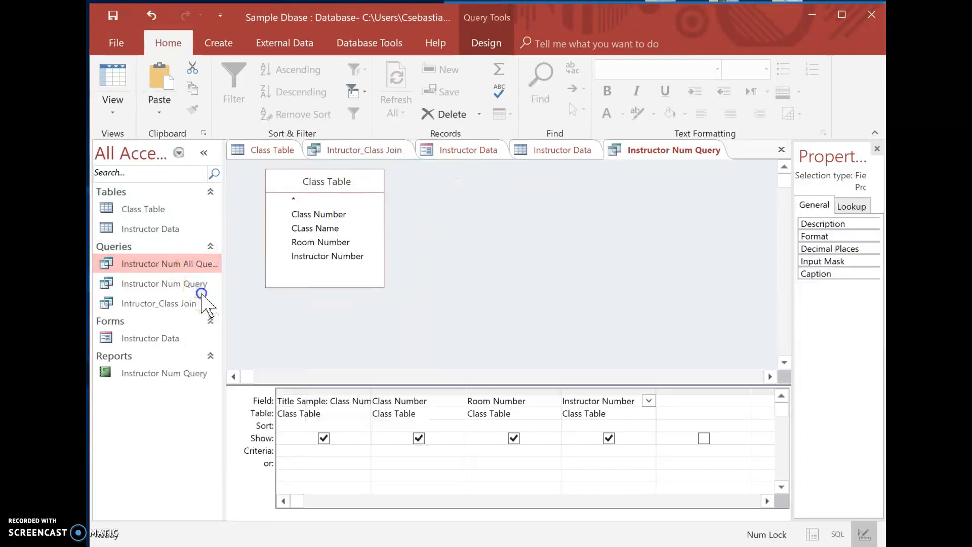
left_click(564, 439)
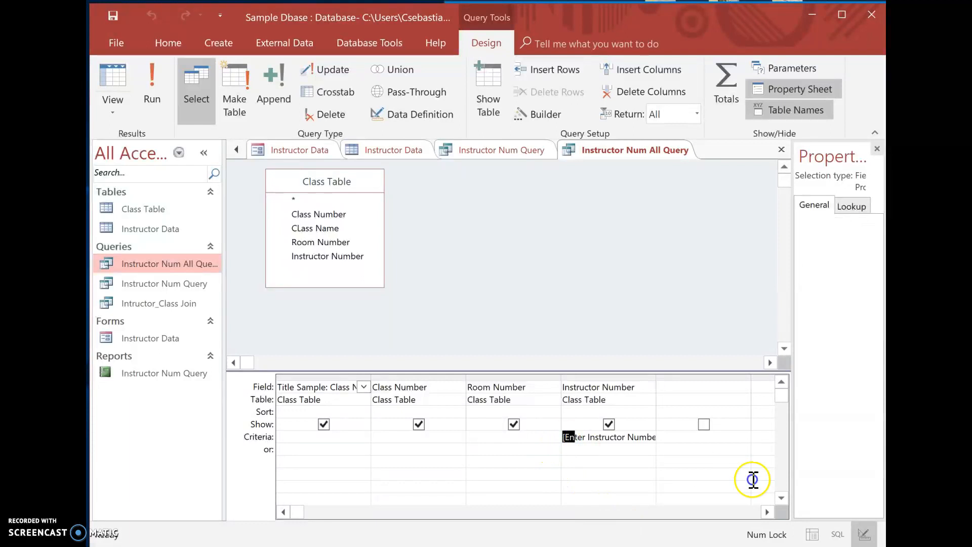
key("Delete")
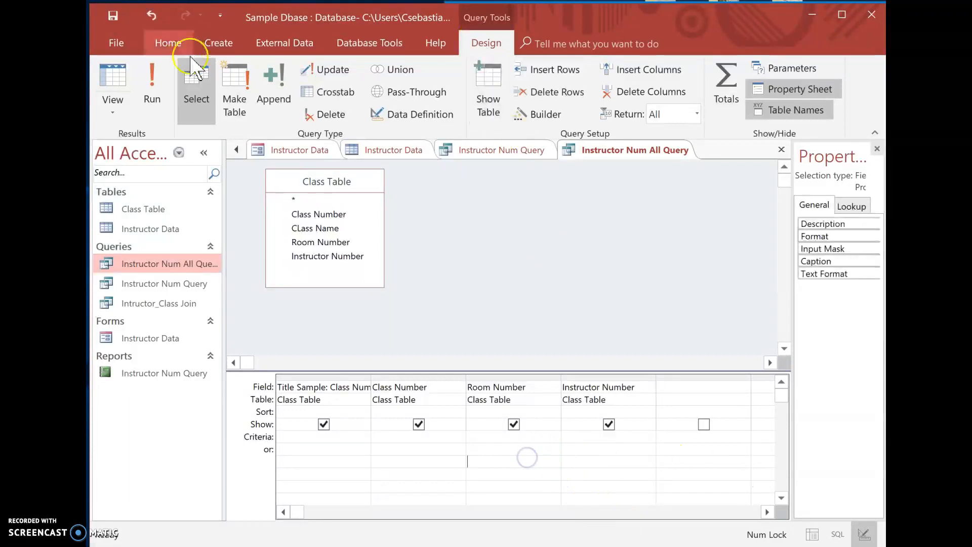
left_click(150, 96)
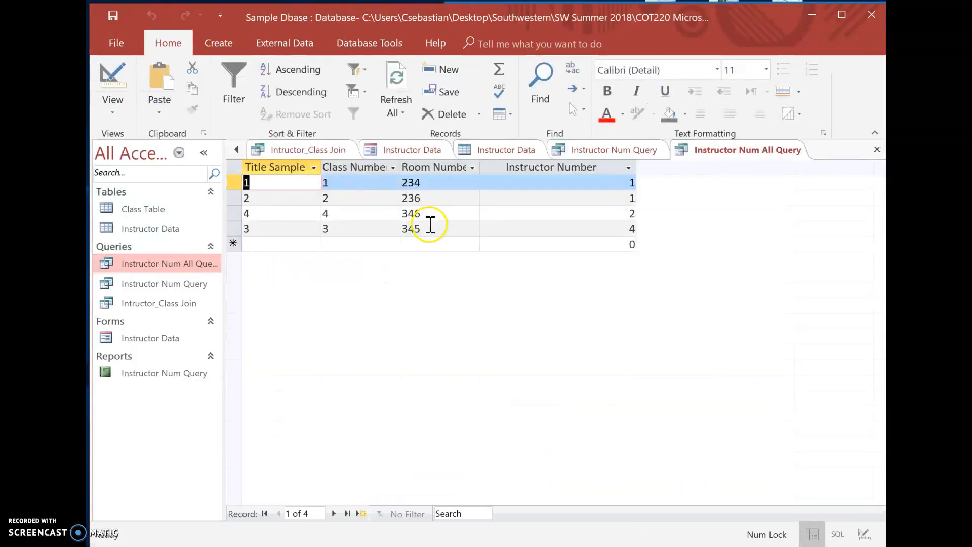
Step: Check the Instructor Number criteria in the Instructor Num Query's design, and try its report, cancelling the parameter request
left_click(178, 289)
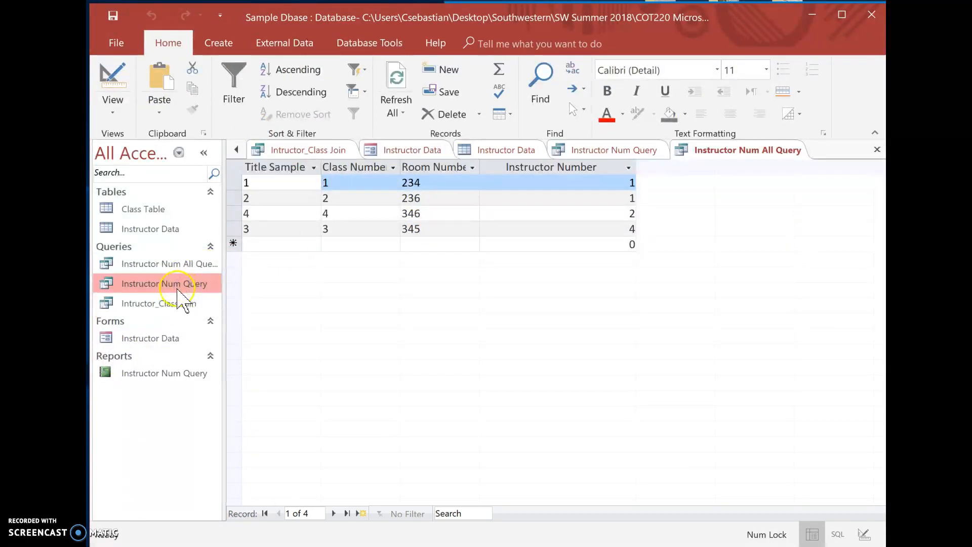
right_click(178, 289)
left_click(224, 315)
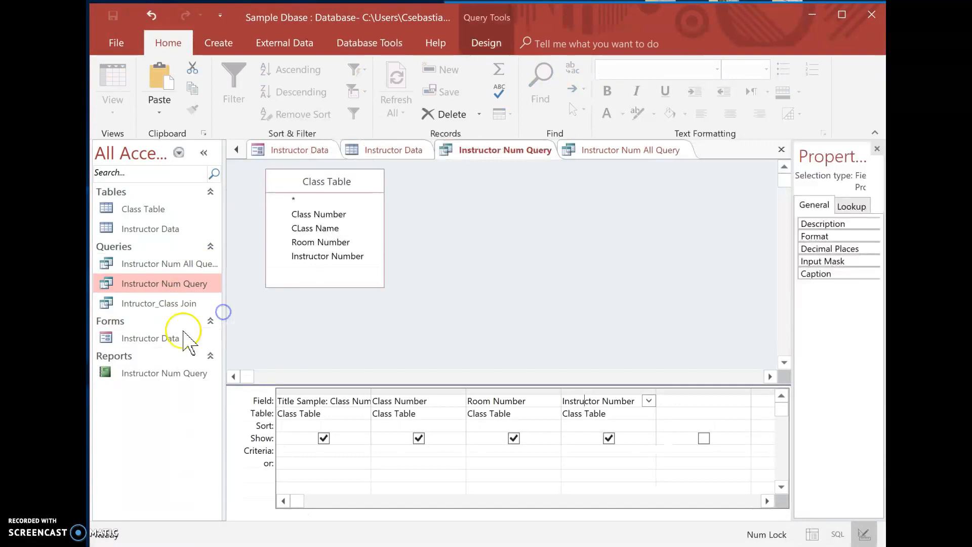
left_click(579, 463)
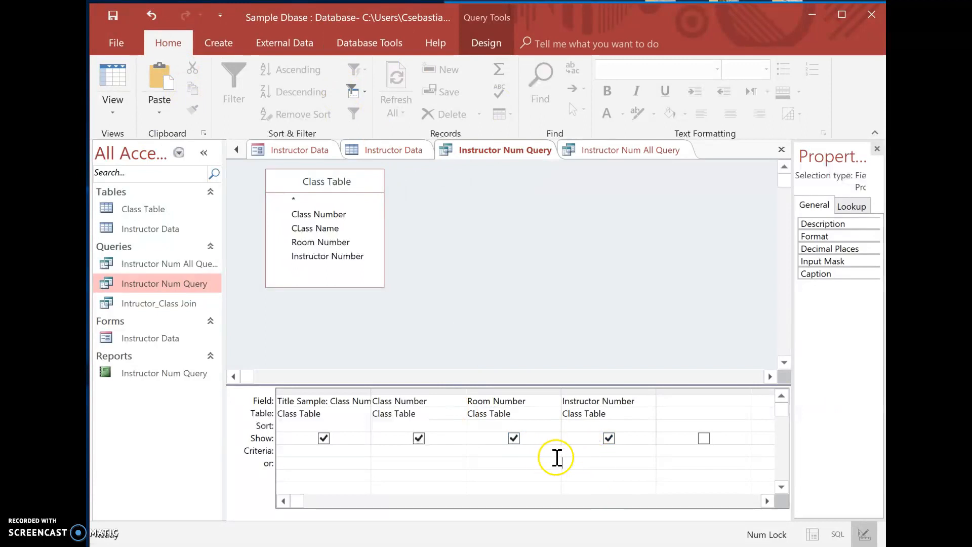
left_click(151, 380)
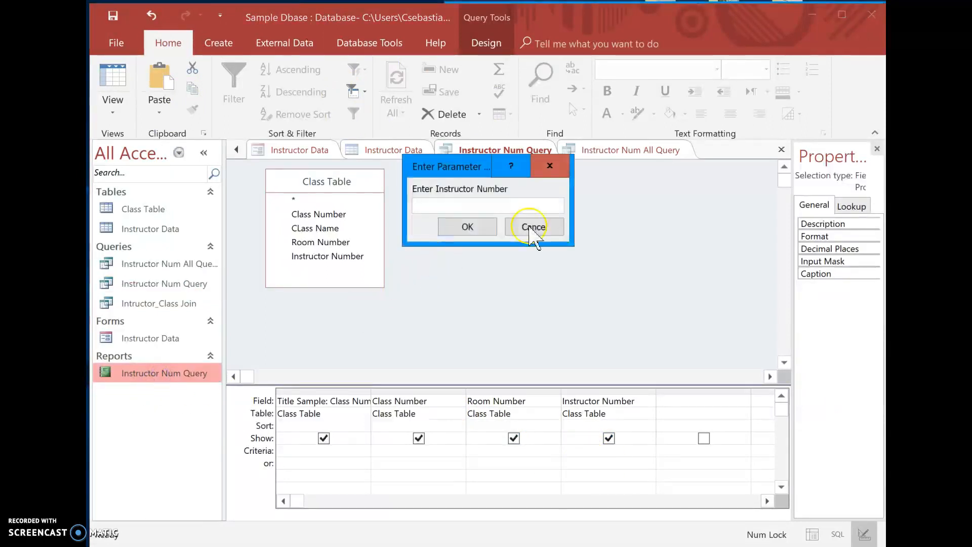
left_click(537, 227)
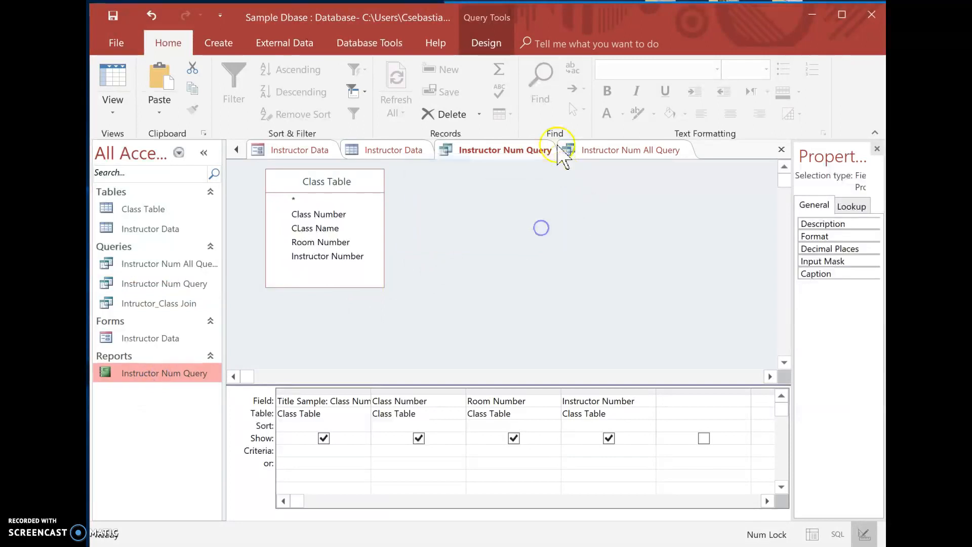
Step: Close the Instructor Num Query with its design changes saved, and open the Instructor Num Query report
right_click(522, 152)
left_click(538, 182)
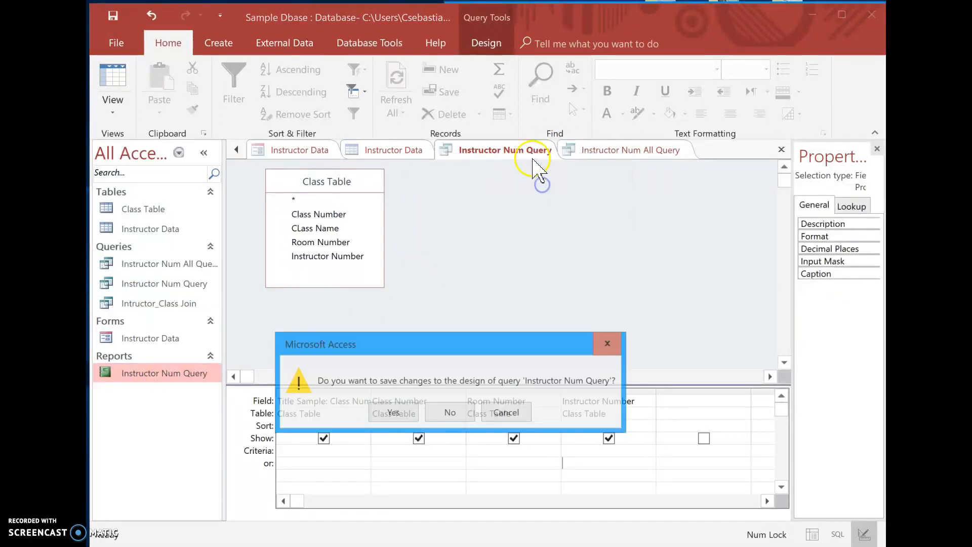
left_click(377, 420)
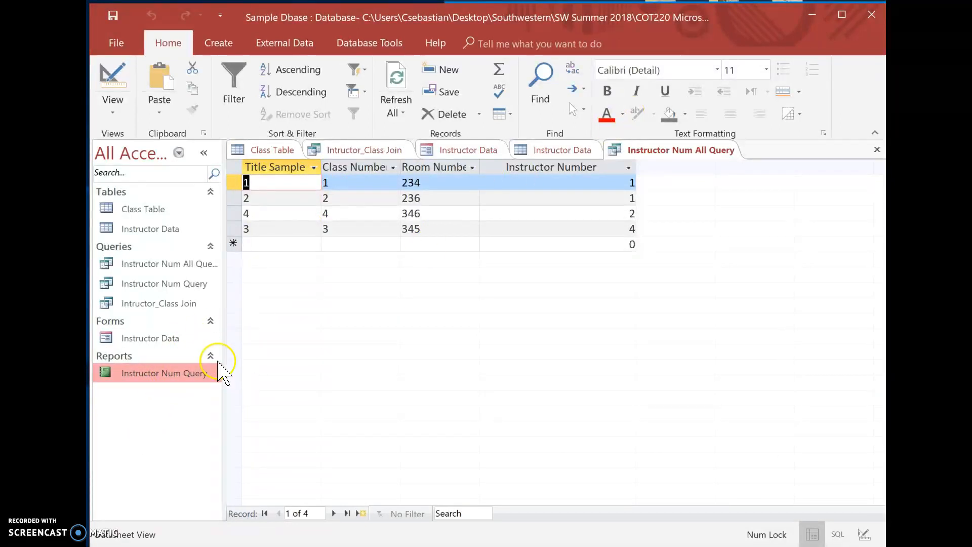
double_click(139, 373)
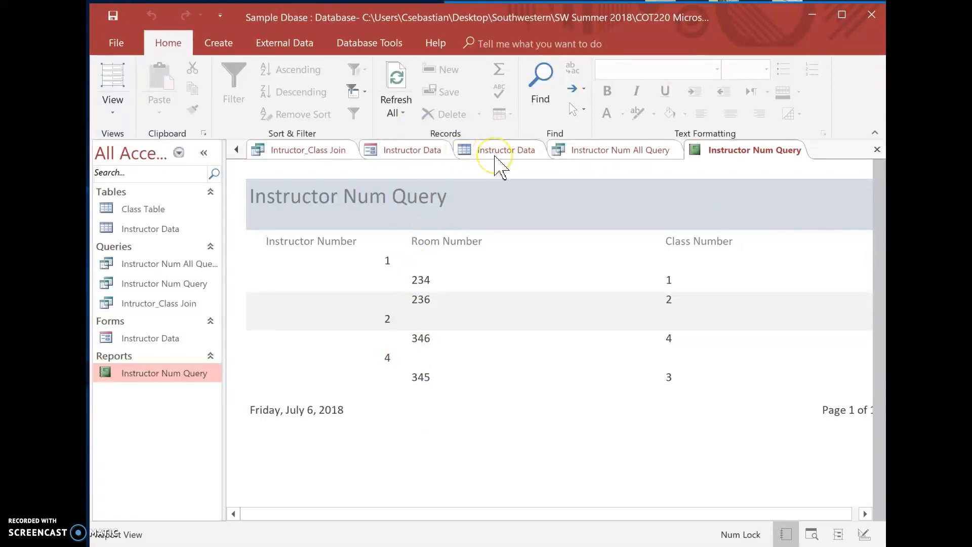
Step: Close all open objects, saving the design changes to the Instructor Data form
left_click(511, 152)
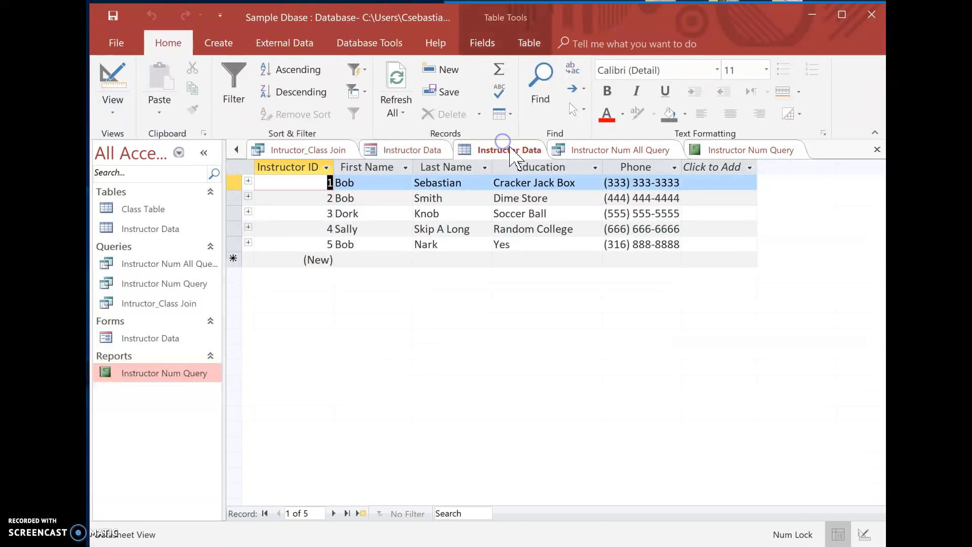
right_click(510, 150)
left_click(543, 199)
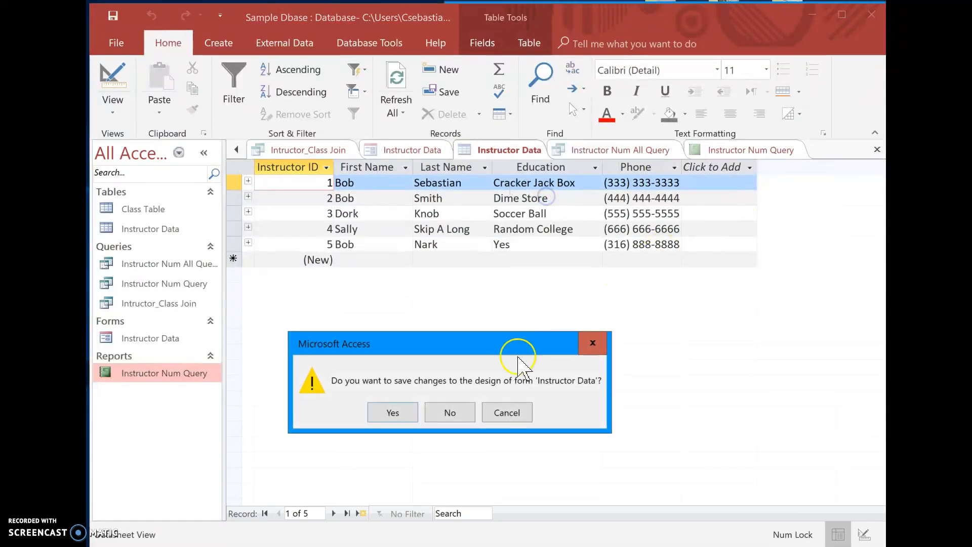
left_click(393, 411)
left_click(394, 411)
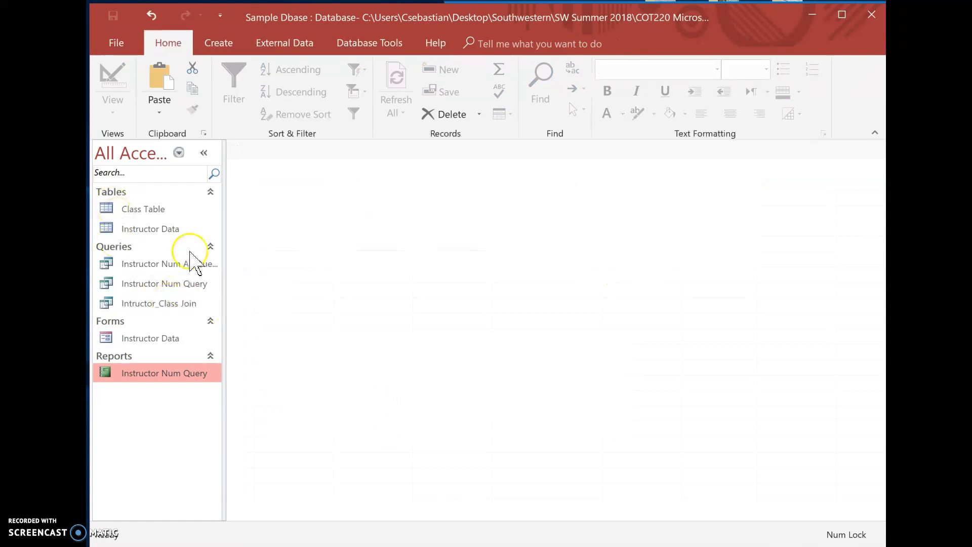
Step: Review the records of the Class Table and the Instructor Data table, and close both tables
double_click(154, 212)
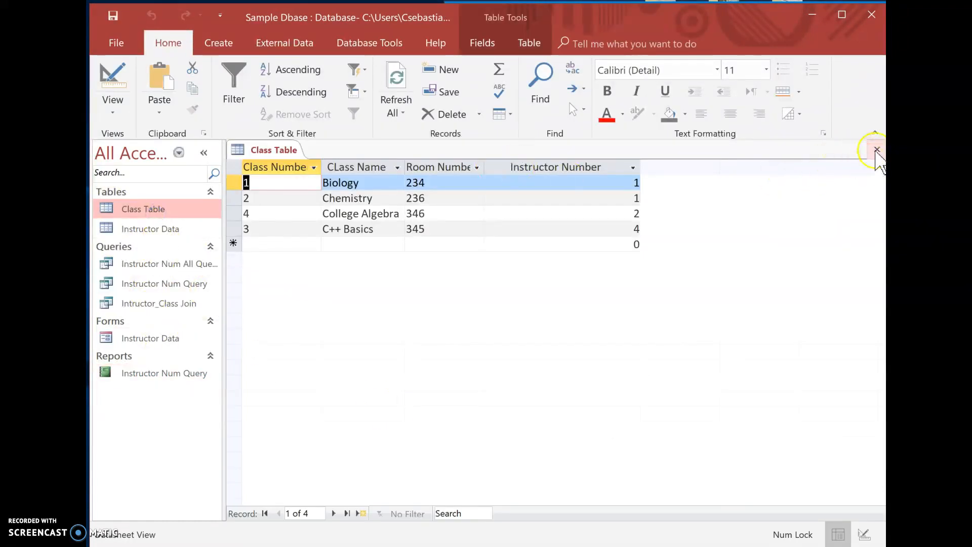
left_click(165, 233)
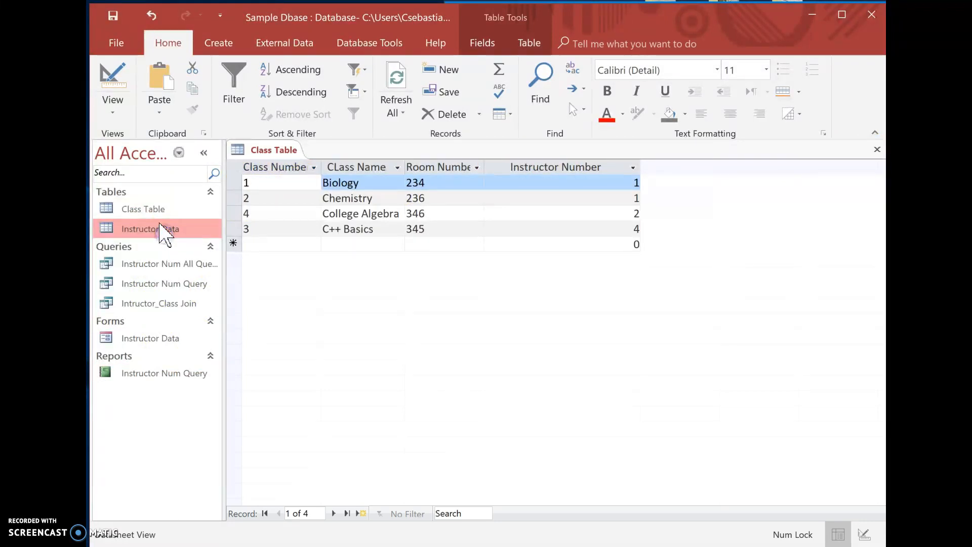
double_click(161, 229)
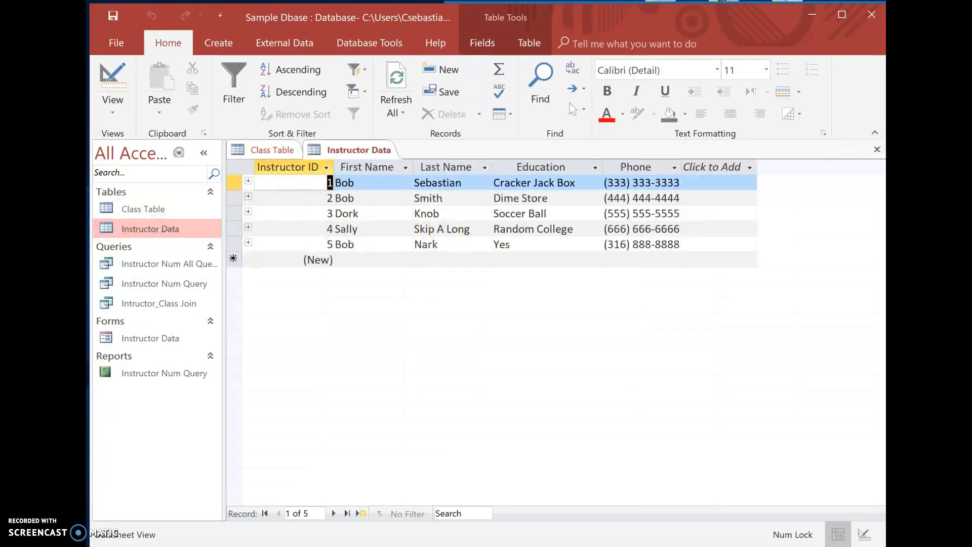
right_click(370, 150)
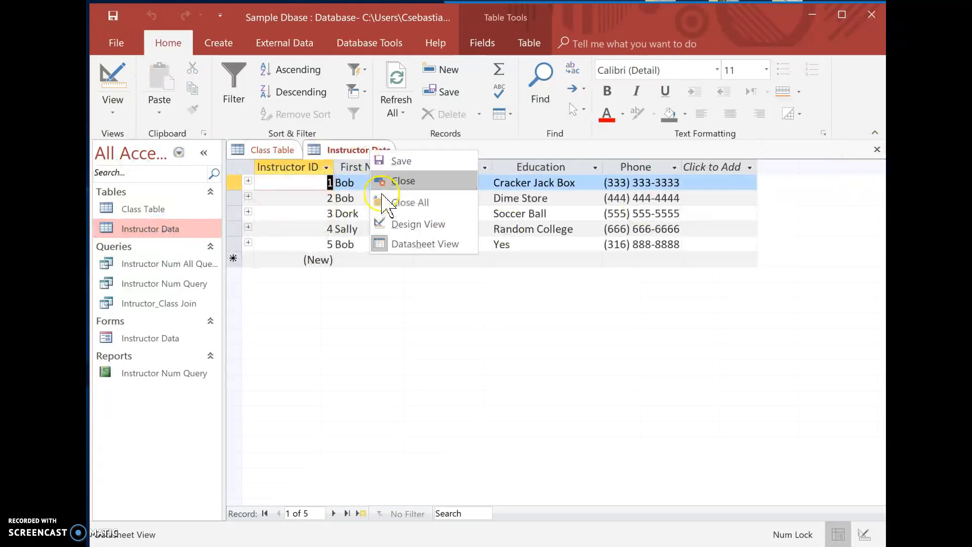
left_click(383, 182)
right_click(261, 150)
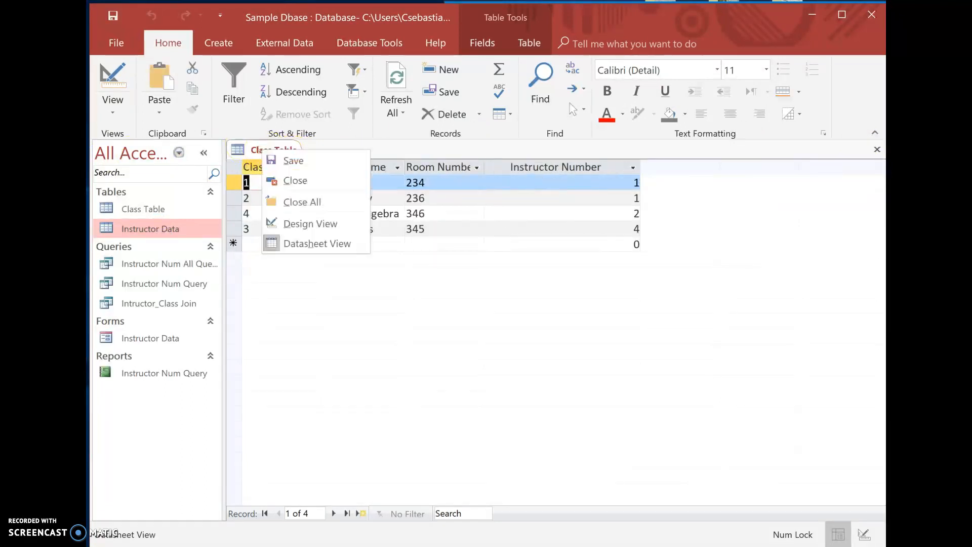
left_click(275, 185)
Step: View the Instructor Num All Query's records and close the query
left_click(159, 263)
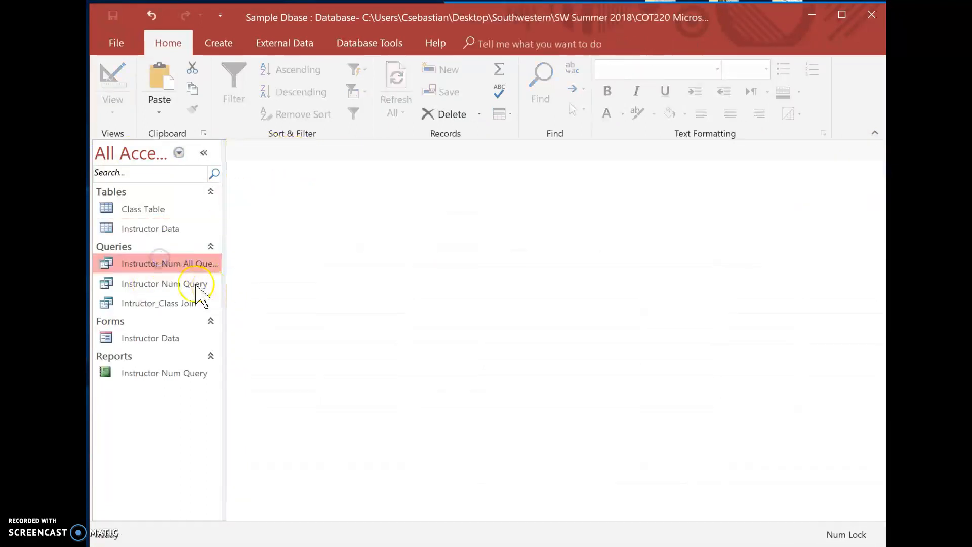
double_click(185, 264)
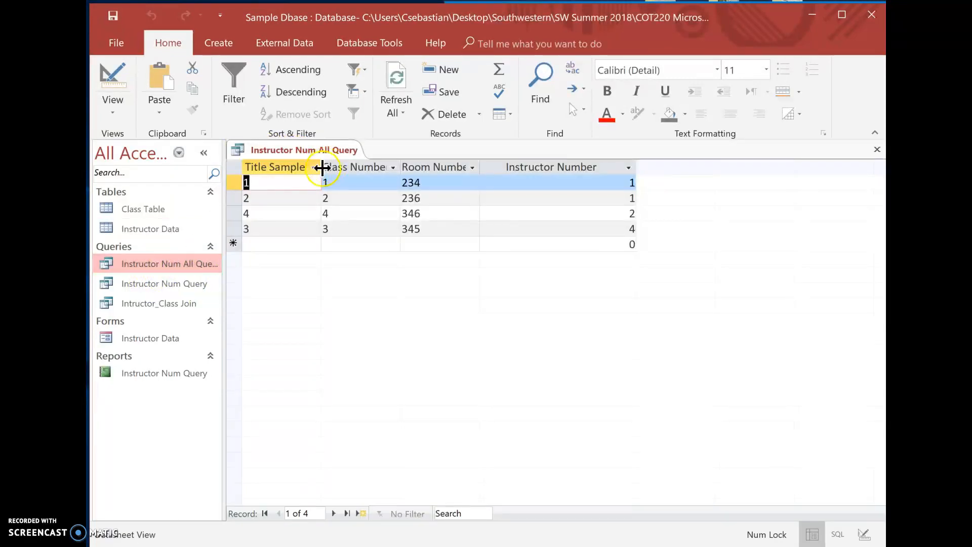
left_click(878, 150)
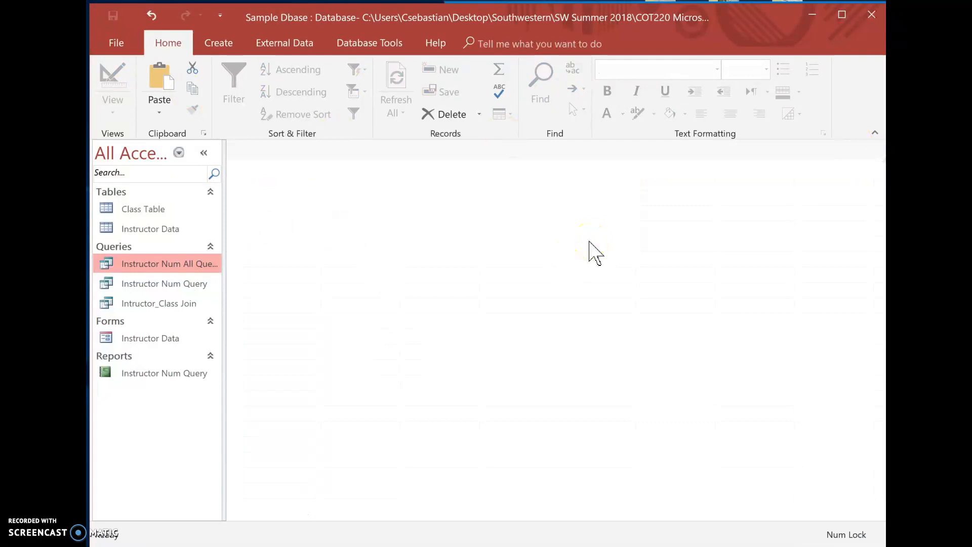